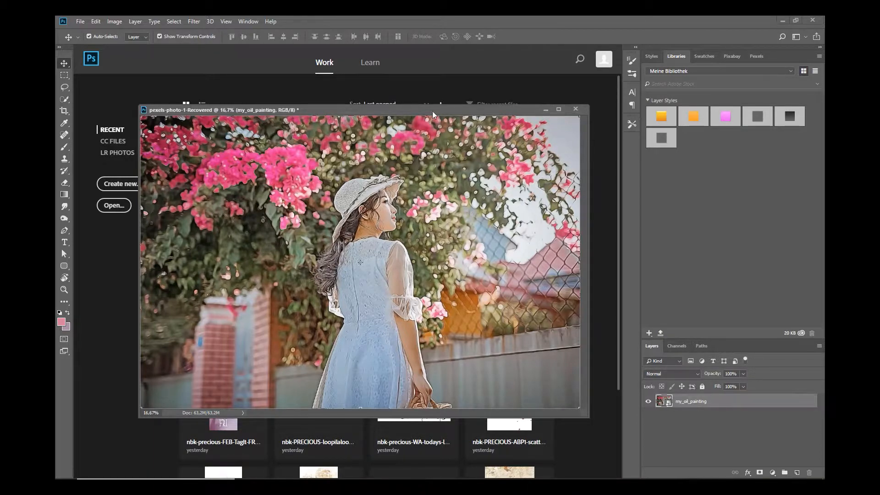
- Switch to Adobe Bridge and look through the nbk-OTR-OOTB and nbk-OTR-masks folders inside März
{"action": "left_click_drag", "start_coordinate": [432, 111], "coordinate": [430, 90]}
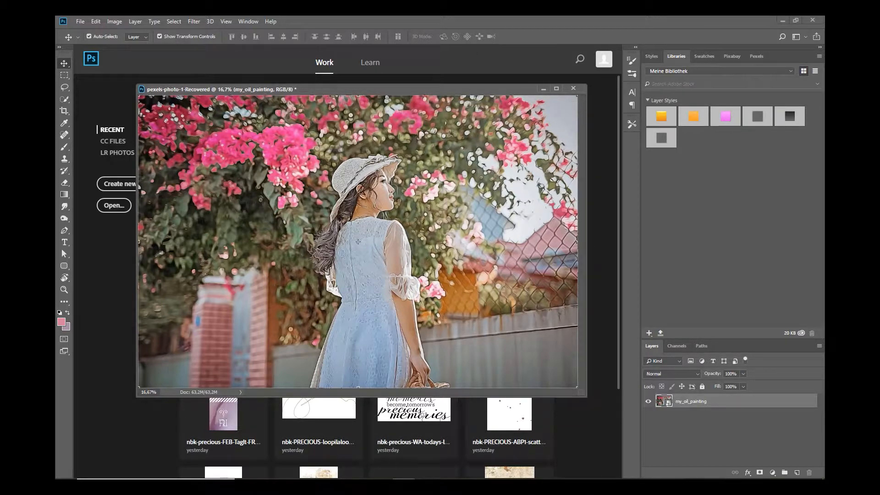
{"action": "left_click", "coordinate": [382, 485]}
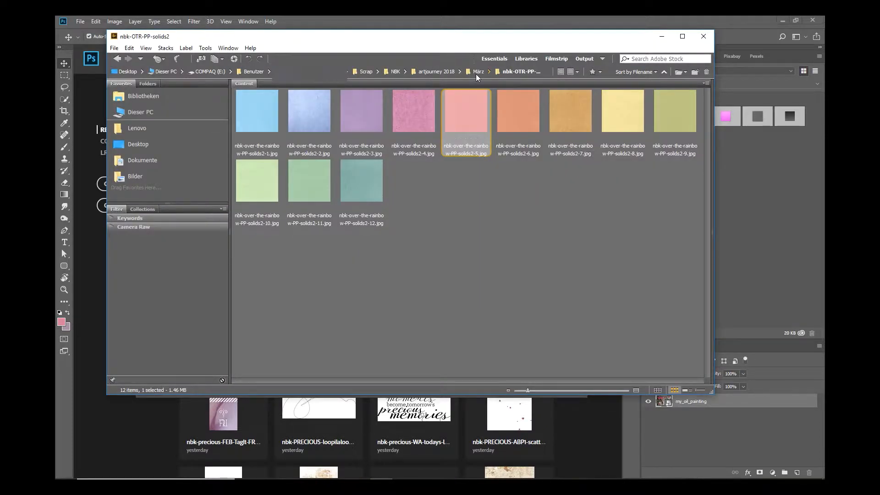
{"action": "left_click", "coordinate": [477, 75]}
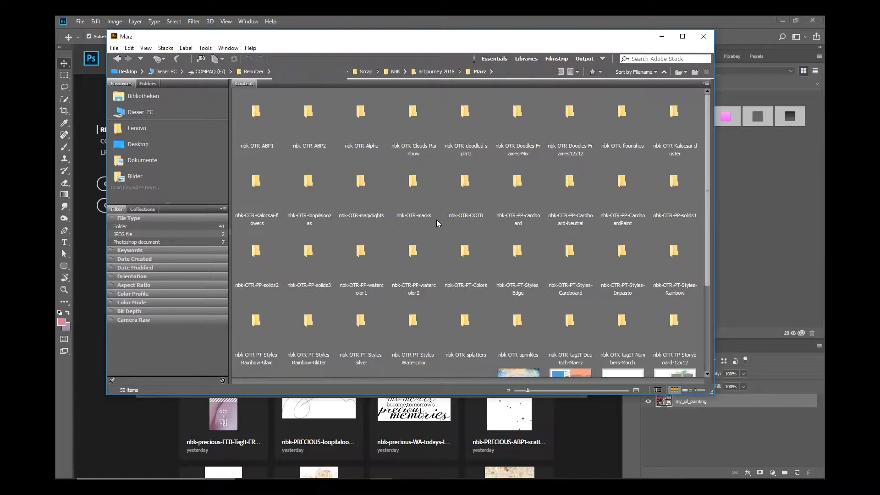
{"action": "double_click", "coordinate": [465, 183]}
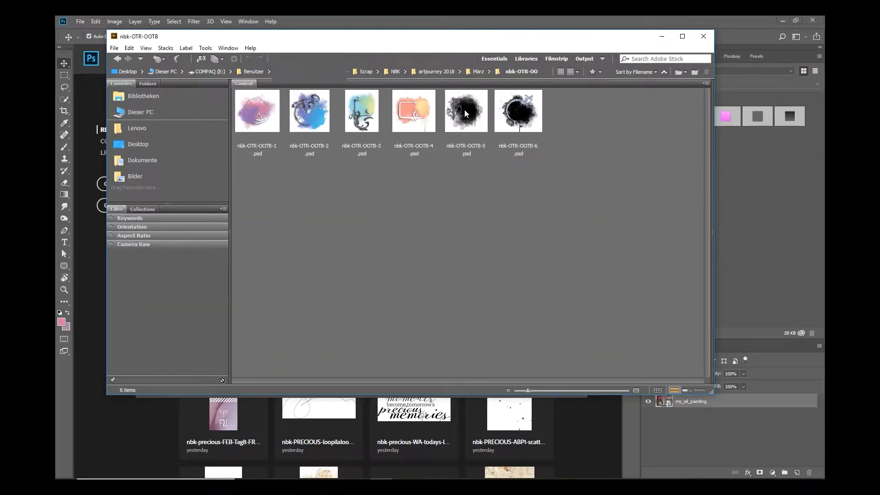
{"action": "left_click", "coordinate": [479, 72]}
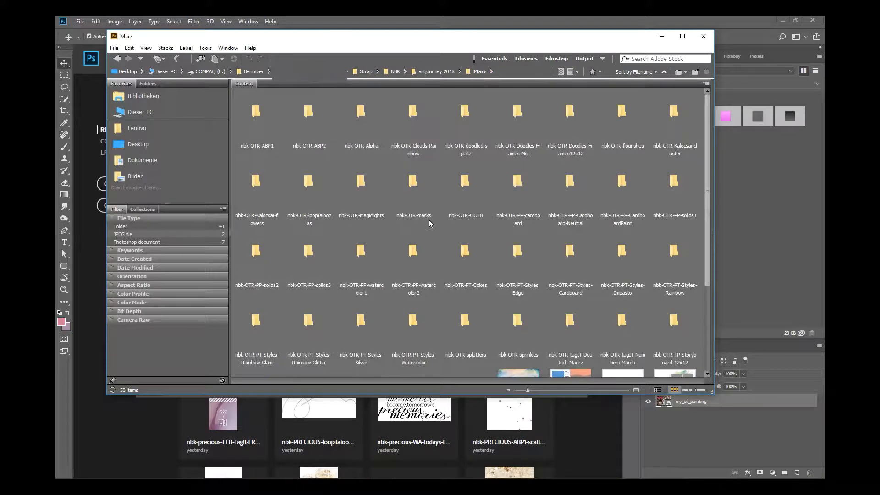
{"action": "double_click", "coordinate": [420, 194]}
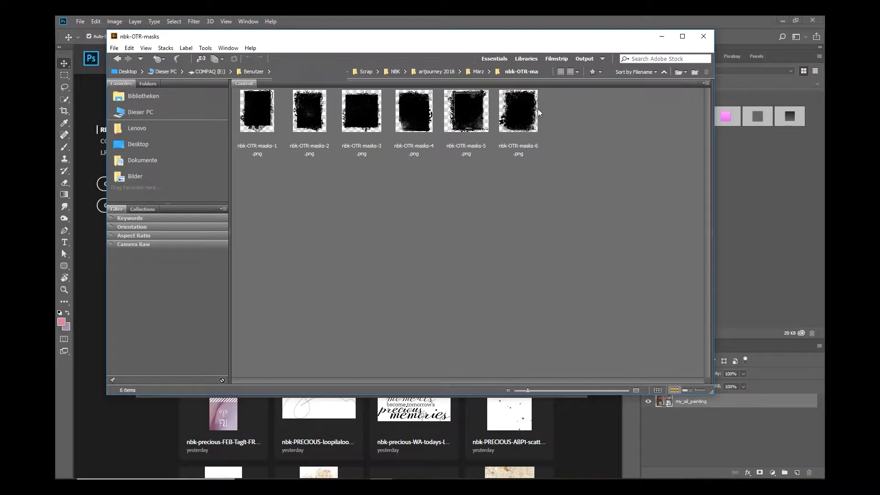
{"action": "left_click", "coordinate": [478, 72]}
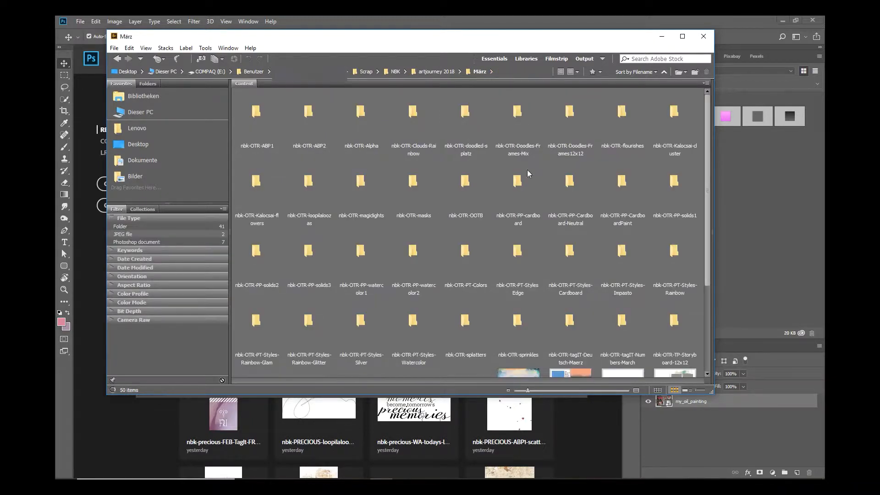
- Open nbk-over-the-rainbow-PP-solids2-5.jpg from the nbk-OTR-PP-solids2 folder and move its floating window in front of the photo
{"action": "double_click", "coordinate": [268, 265]}
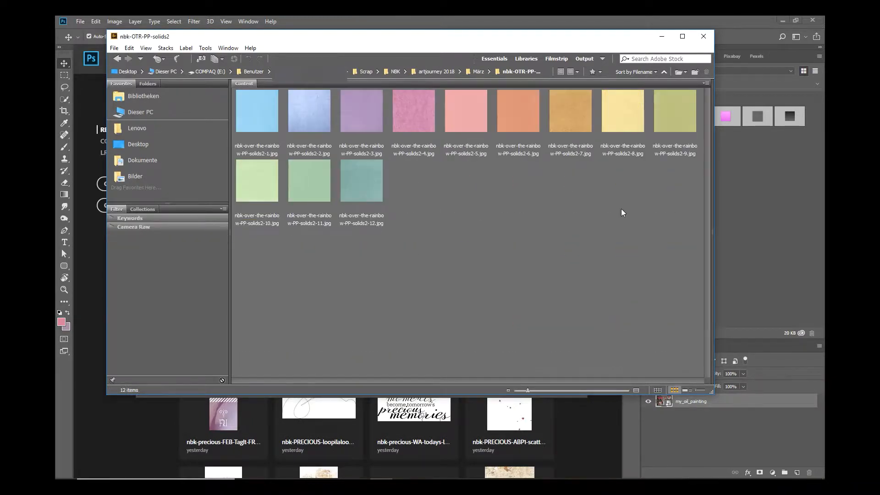
{"action": "left_click", "coordinate": [477, 127]}
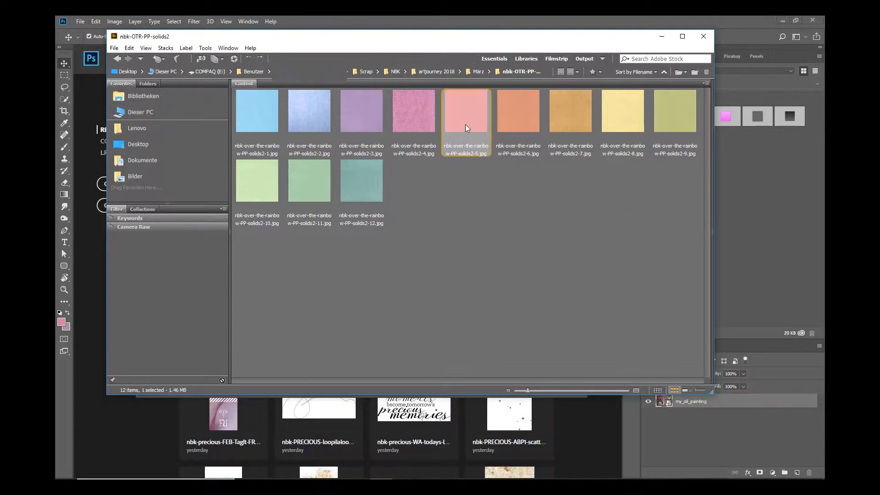
{"action": "double_click", "coordinate": [465, 124]}
{"action": "left_click_drag", "start_coordinate": [268, 59], "coordinate": [375, 120]}
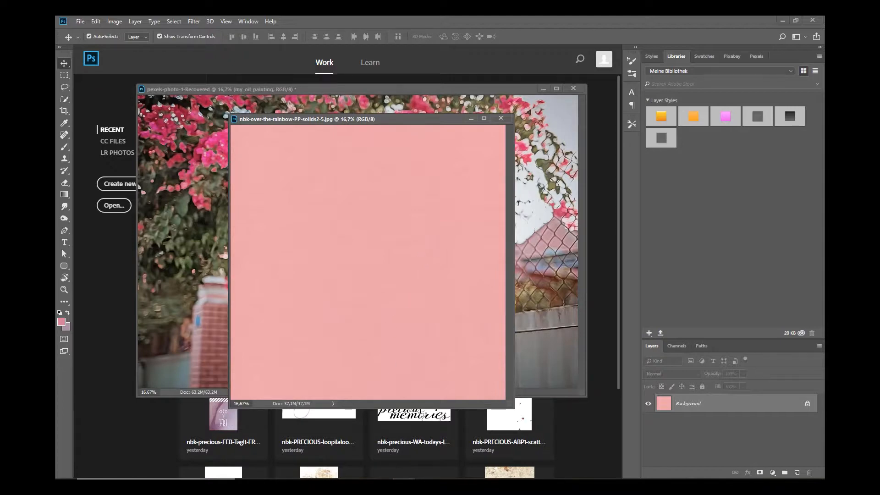
- Switch to Adobe Bridge and open nbk-OTR-masks-6.png from the nbk-OTR-masks folder in März
{"action": "left_click", "coordinate": [383, 483]}
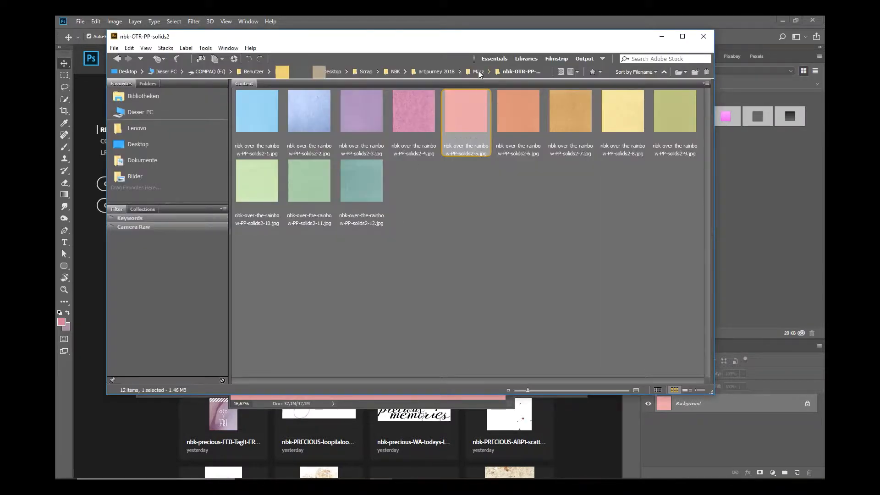
{"action": "left_click", "coordinate": [478, 71]}
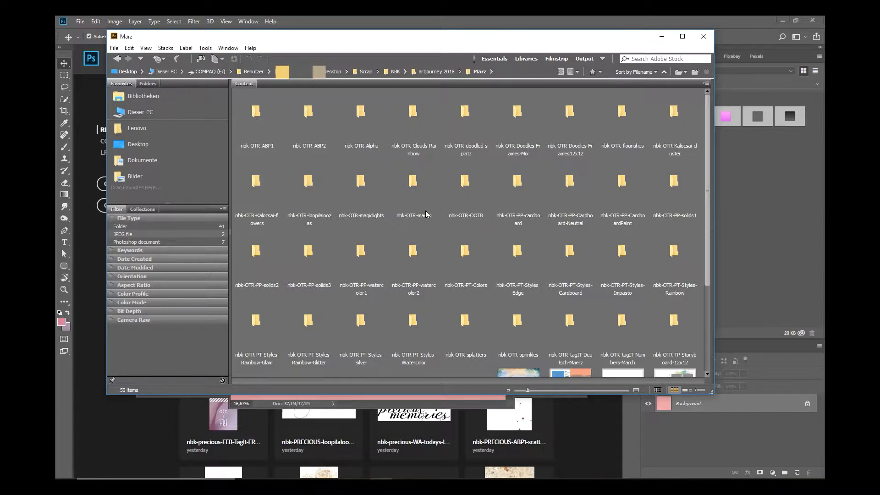
{"action": "double_click", "coordinate": [412, 204]}
{"action": "left_click", "coordinate": [514, 117]}
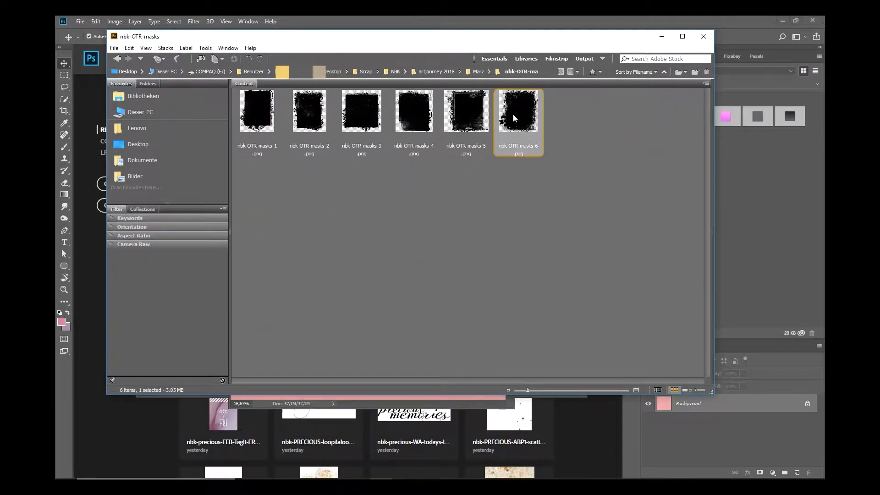
{"action": "double_click", "coordinate": [513, 113]}
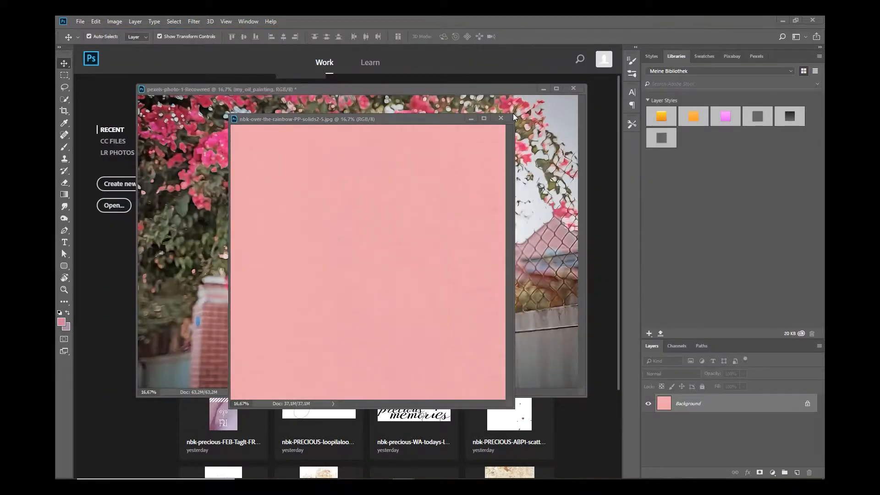
- Copy the black mask onto the pink paper, positioned fully inside its edges, and close the mask's own file
{"action": "left_click_drag", "start_coordinate": [321, 182], "coordinate": [452, 184]}
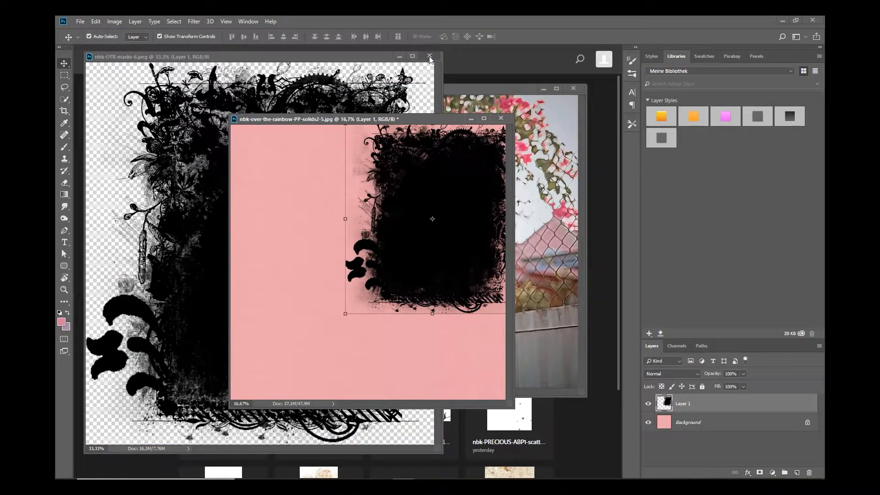
{"action": "left_click", "coordinate": [429, 56]}
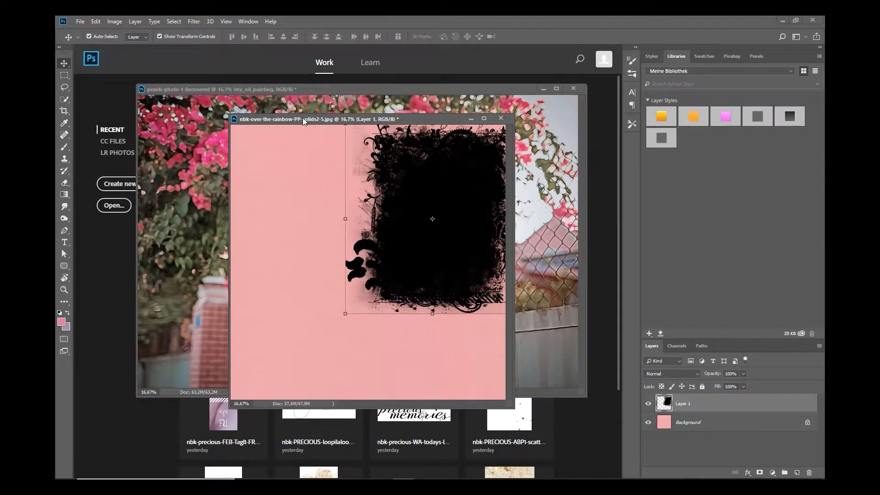
{"action": "left_click_drag", "start_coordinate": [414, 170], "coordinate": [319, 200]}
{"action": "left_click", "coordinate": [410, 92]}
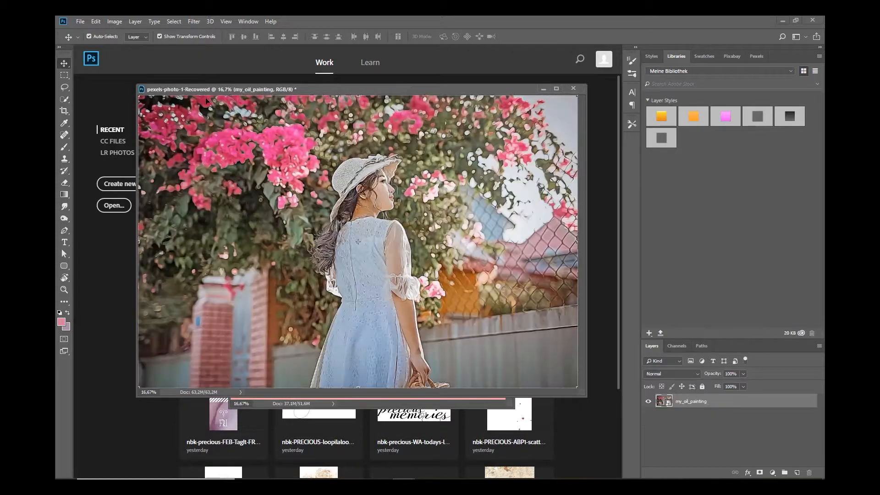
{"action": "left_click", "coordinate": [380, 405]}
{"action": "mouse_move", "coordinate": [364, 197]}
{"action": "left_mouse_down"}
{"action": "mouse_move", "coordinate": [364, 269]}
{"action": "mouse_move", "coordinate": [362, 196]}
{"action": "left_mouse_up"}
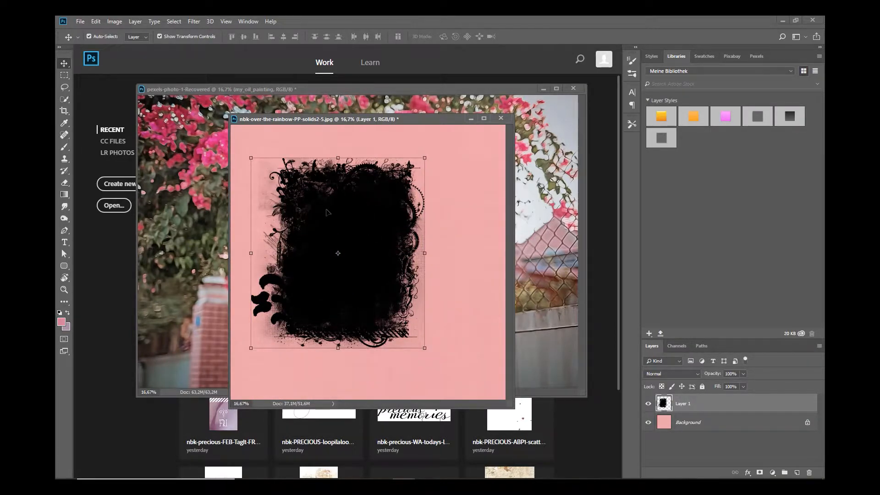
- Rotate the mask layer 90° clockwise and reposition it near the middle of the pink paper
{"action": "key", "text": "ctrl+t"}
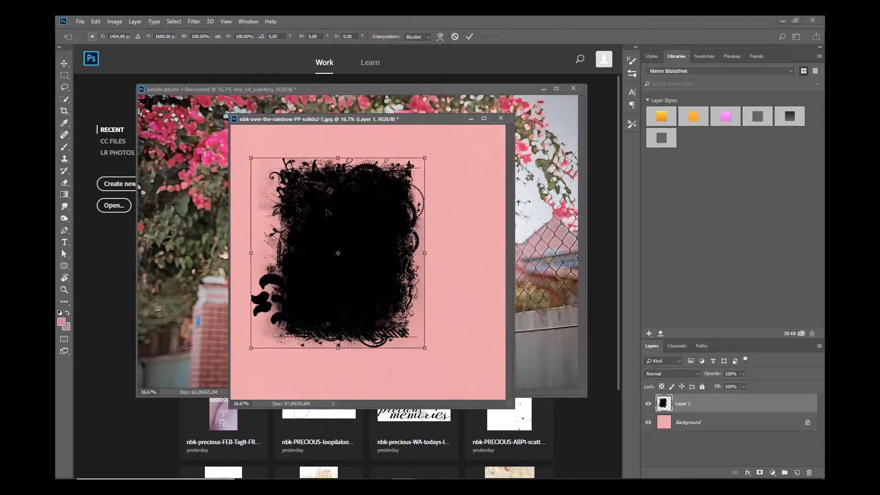
{"action": "right_click", "coordinate": [327, 212]}
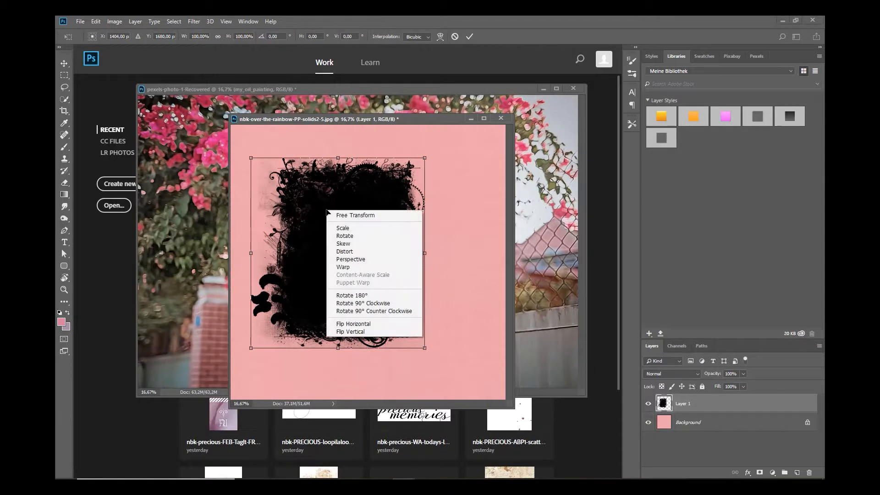
{"action": "left_click", "coordinate": [372, 307]}
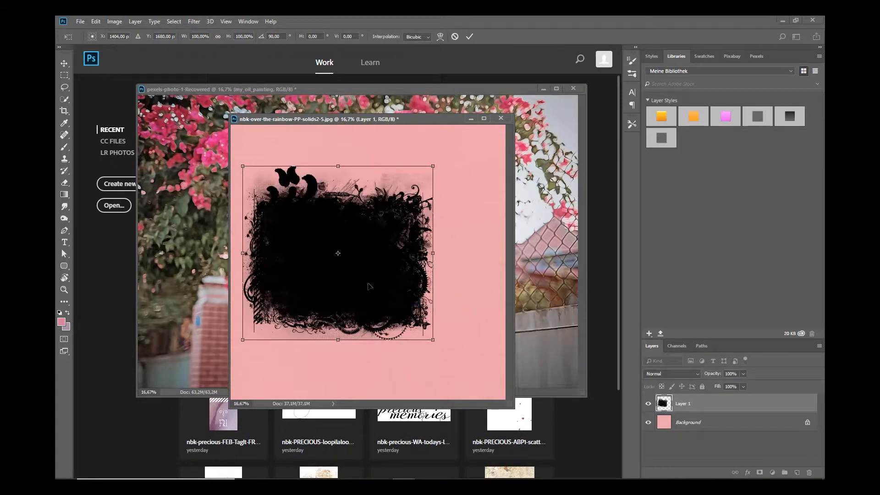
{"action": "left_click_drag", "start_coordinate": [366, 285], "coordinate": [397, 285]}
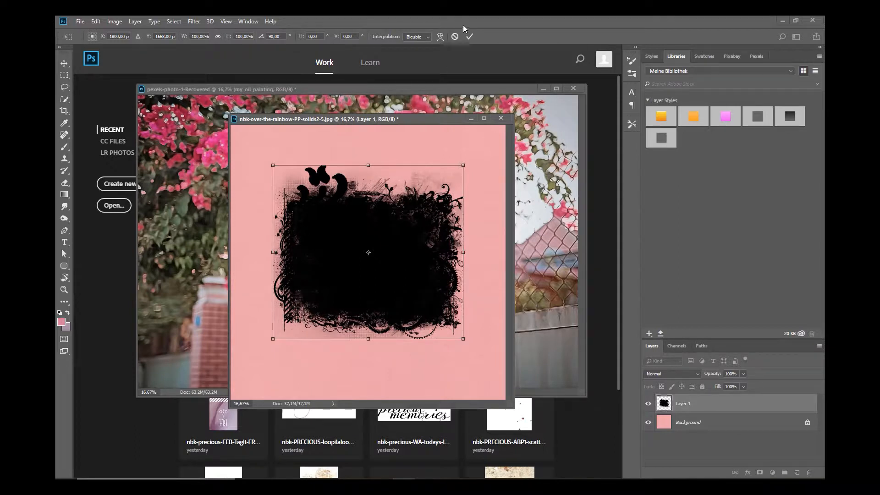
{"action": "left_click", "coordinate": [469, 37]}
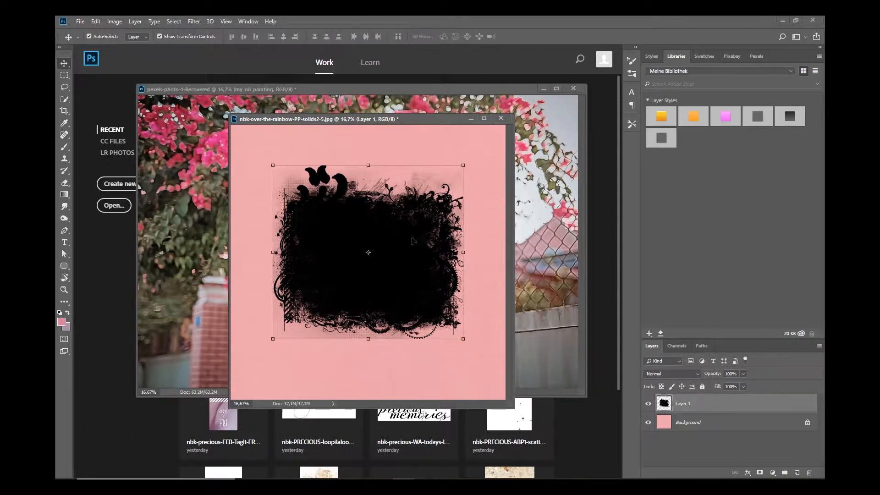
{"action": "mouse_move", "coordinate": [414, 240]}
{"action": "left_mouse_down"}
{"action": "mouse_move", "coordinate": [390, 242]}
{"action": "mouse_move", "coordinate": [397, 242]}
{"action": "left_mouse_up"}
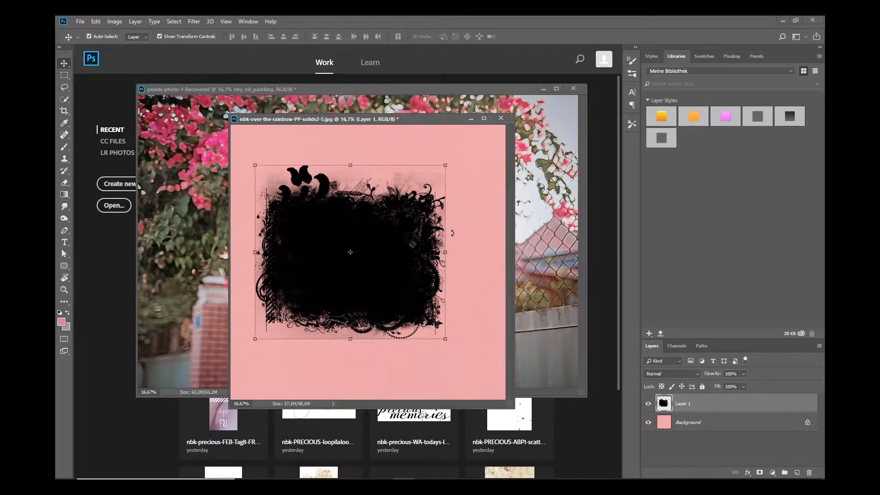
- Copy the my_oil_painting layer into the pink paper document above the mask and minimise the photo's document
{"action": "left_click", "coordinate": [545, 212]}
{"action": "left_click_drag", "start_coordinate": [387, 89], "coordinate": [389, 247]}
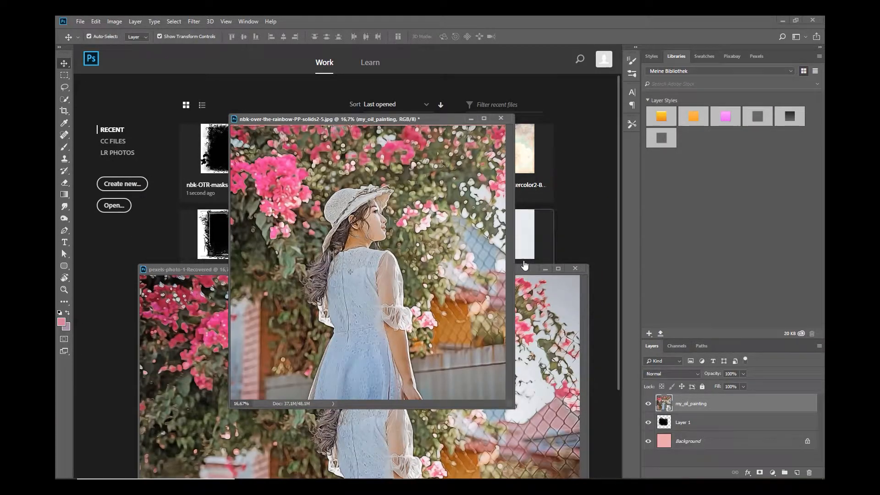
{"action": "left_click", "coordinate": [546, 269]}
- Dock the floating pink paper document as a tab and select its Background layer
{"action": "left_click_drag", "start_coordinate": [423, 120], "coordinate": [417, 51]}
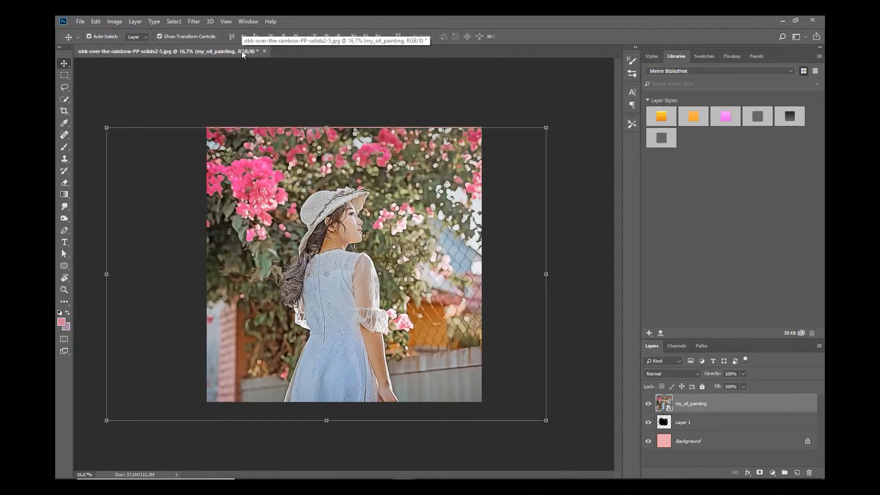
{"action": "key", "text": "ctrl"}
{"action": "key", "text": "ctrl+0"}
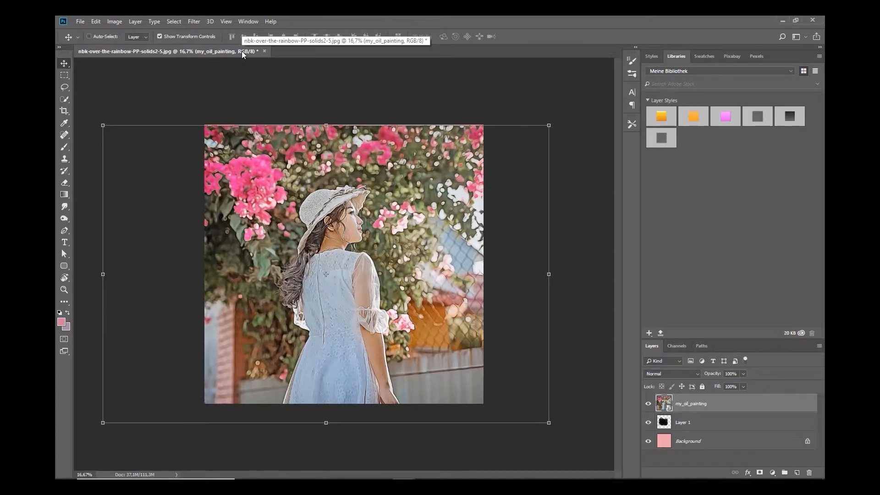
{"action": "left_click", "coordinate": [706, 442]}
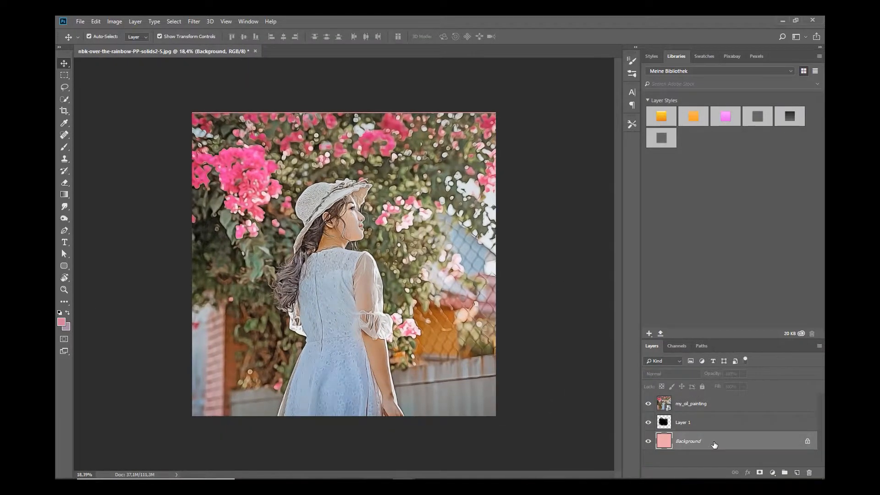
{"action": "key", "text": "ctrl+plus"}
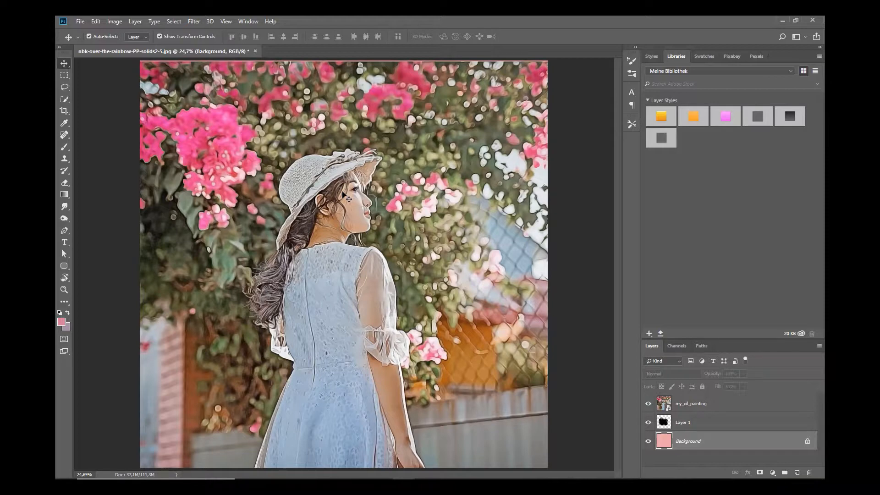
{"action": "key", "text": "ctrl+minus"}
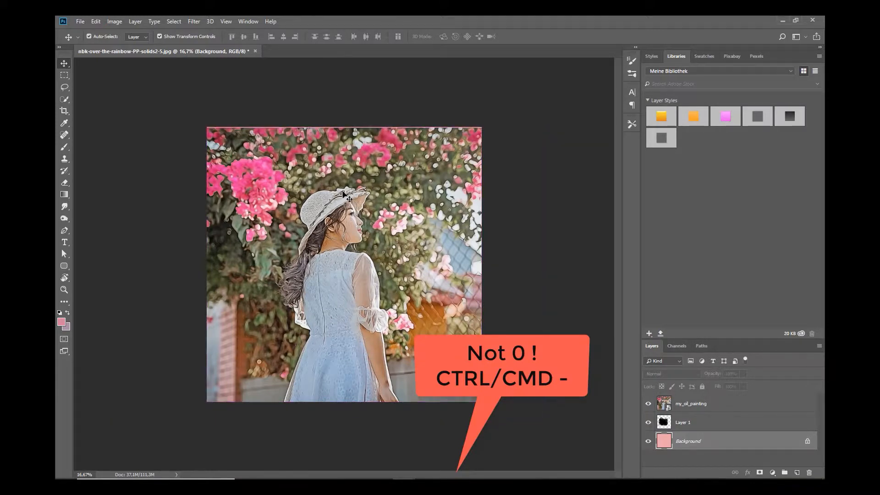
- Scale the my_oil_painting layer to about 76% and move it over the mask so the woman is near the page centre
{"action": "left_click", "coordinate": [706, 406]}
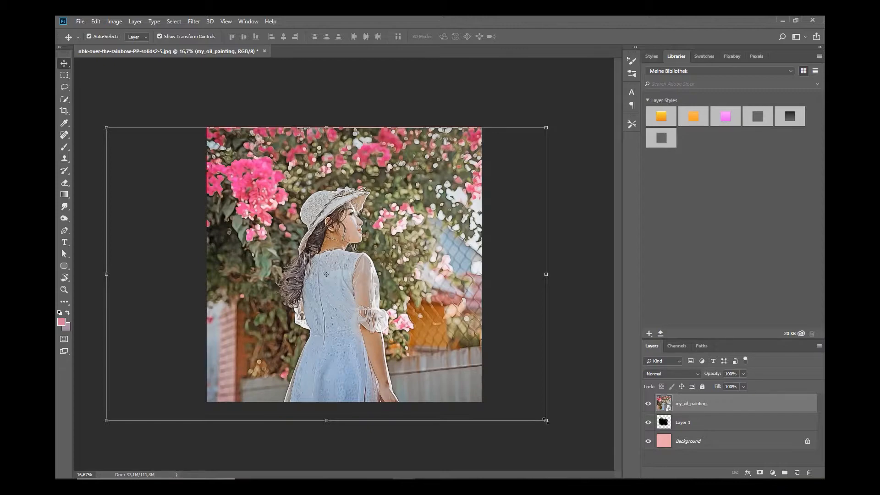
{"action": "left_click_drag", "start_coordinate": [546, 420], "coordinate": [441, 351]}
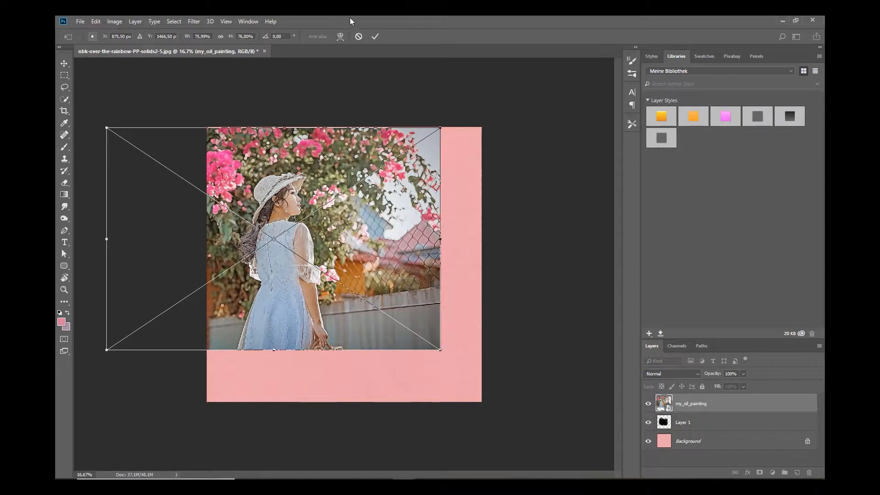
{"action": "left_click", "coordinate": [376, 38]}
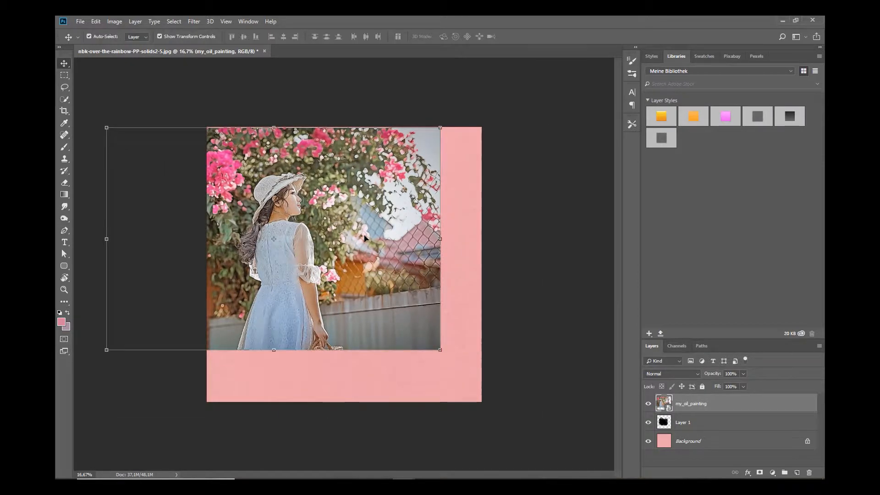
{"action": "left_click_drag", "start_coordinate": [363, 243], "coordinate": [407, 249]}
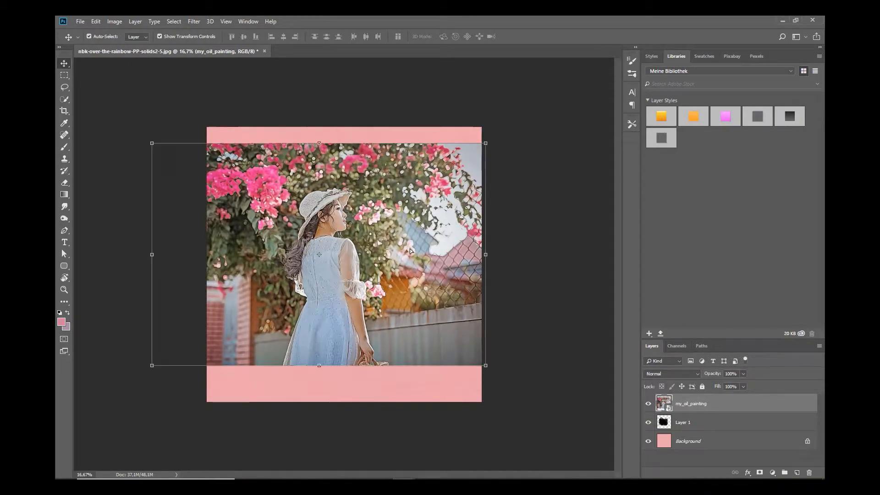
{"action": "left_click", "coordinate": [690, 442]}
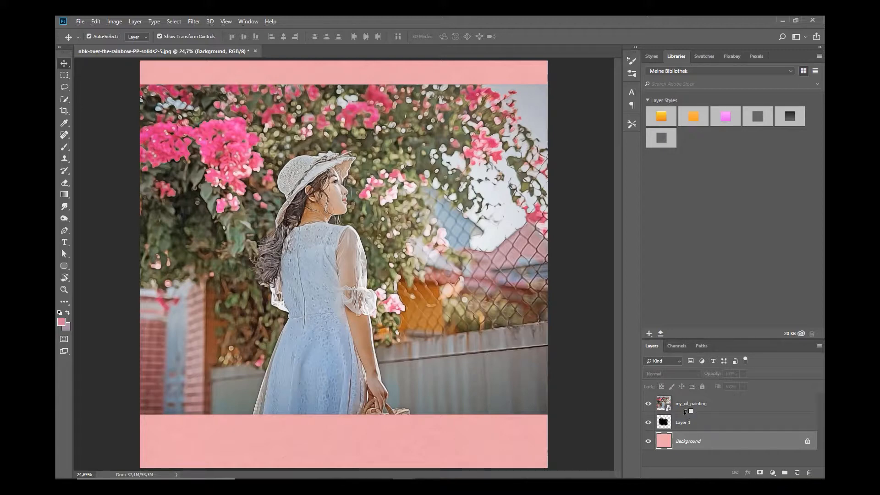
- Clip the my_oil_painting layer to the Layer 1 mask and move the photo left within the mask
{"action": "left_click", "coordinate": [684, 412], "text": "alt"}
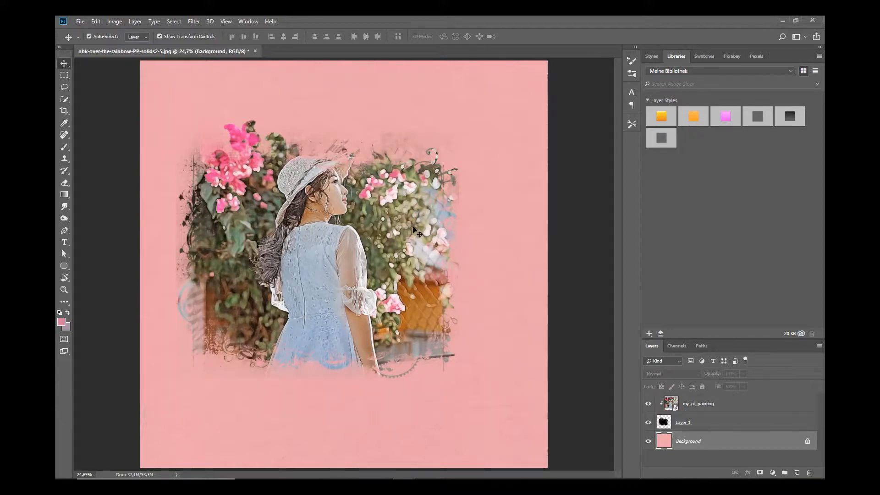
{"action": "mouse_move", "coordinate": [413, 227]}
{"action": "left_mouse_down"}
{"action": "mouse_move", "coordinate": [377, 224]}
{"action": "mouse_move", "coordinate": [418, 160]}
{"action": "mouse_move", "coordinate": [296, 111]}
{"action": "mouse_move", "coordinate": [274, 277]}
{"action": "mouse_move", "coordinate": [416, 241]}
{"action": "mouse_move", "coordinate": [353, 220]}
{"action": "mouse_move", "coordinate": [313, 304]}
{"action": "mouse_move", "coordinate": [324, 221]}
{"action": "mouse_move", "coordinate": [304, 240]}
{"action": "mouse_move", "coordinate": [352, 237]}
{"action": "left_mouse_up"}
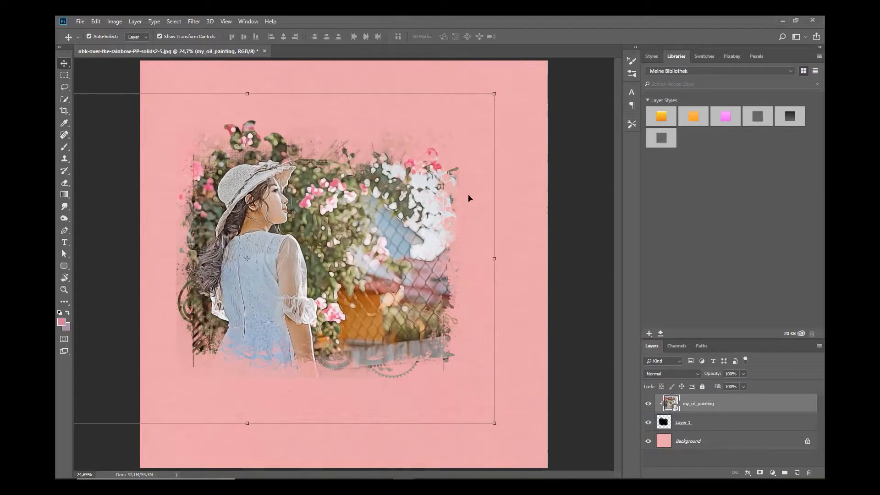
- Scale the my_oil_painting layer to about 65% and reposition it so the woman and the fence fit inside the mask
{"action": "left_click_drag", "start_coordinate": [493, 100], "coordinate": [468, 112]}
{"action": "left_click_drag", "start_coordinate": [464, 419], "coordinate": [460, 414]}
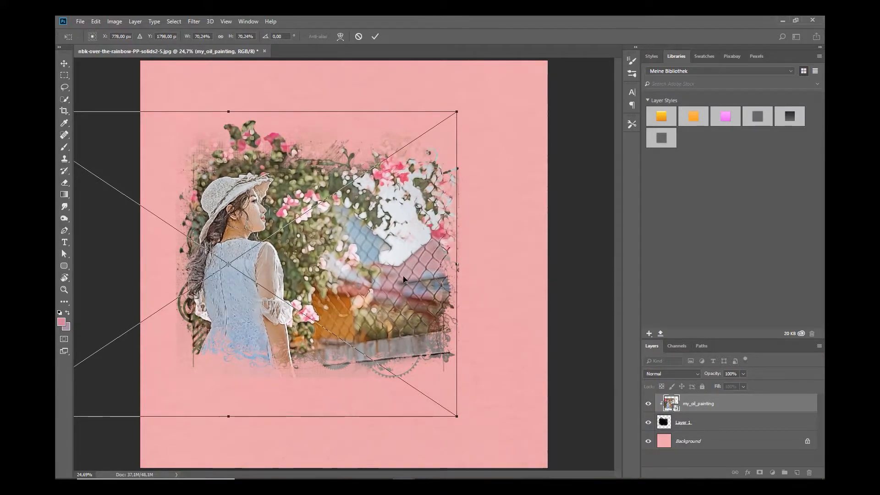
{"action": "left_click_drag", "start_coordinate": [410, 278], "coordinate": [448, 278]}
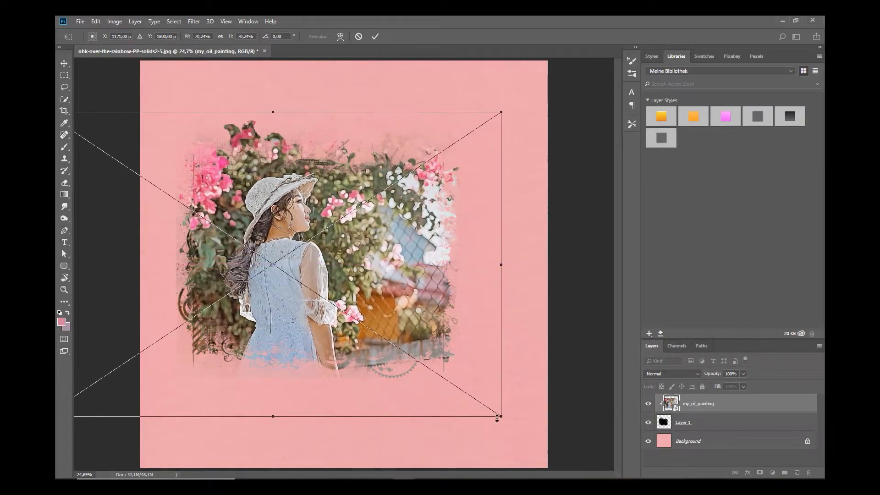
{"action": "left_click_drag", "start_coordinate": [498, 417], "coordinate": [472, 387]}
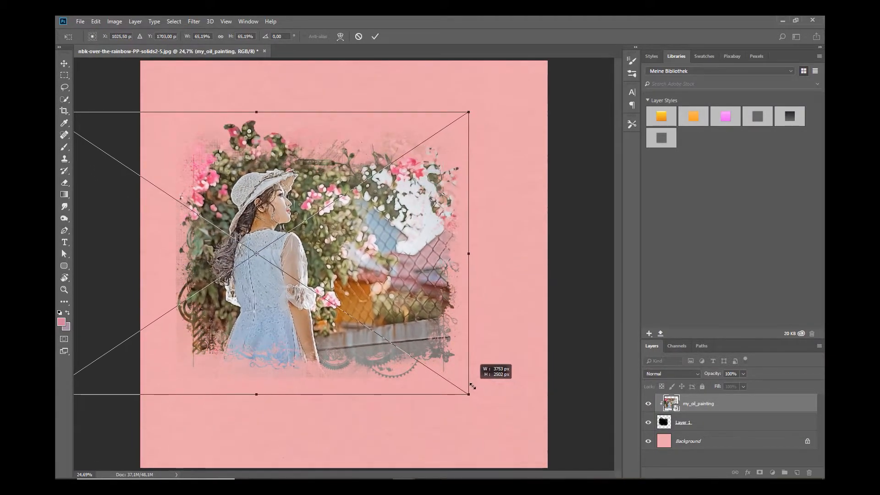
{"action": "mouse_move", "coordinate": [338, 244]}
{"action": "left_mouse_down"}
{"action": "mouse_move", "coordinate": [358, 252]}
{"action": "mouse_move", "coordinate": [346, 247]}
{"action": "left_mouse_up"}
{"action": "left_click", "coordinate": [375, 36]}
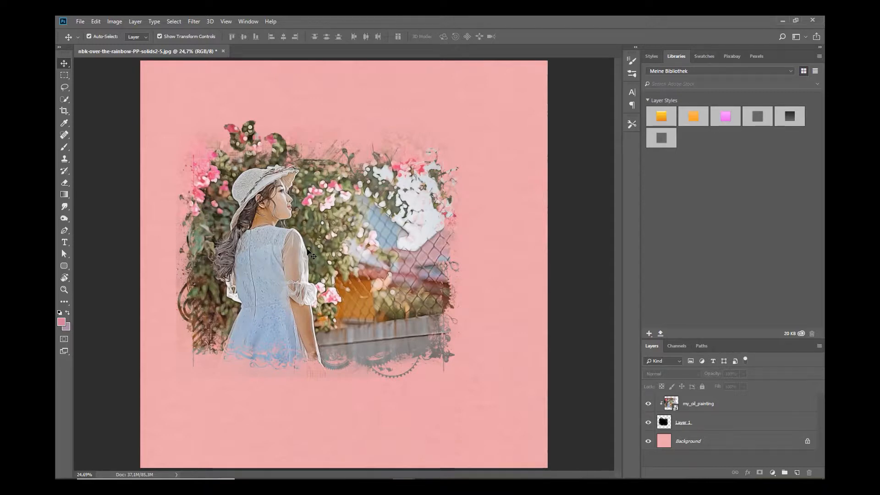
- Scale the my_oil_painting and Layer 1 layers together to about 99%
{"action": "left_click", "coordinate": [705, 409]}
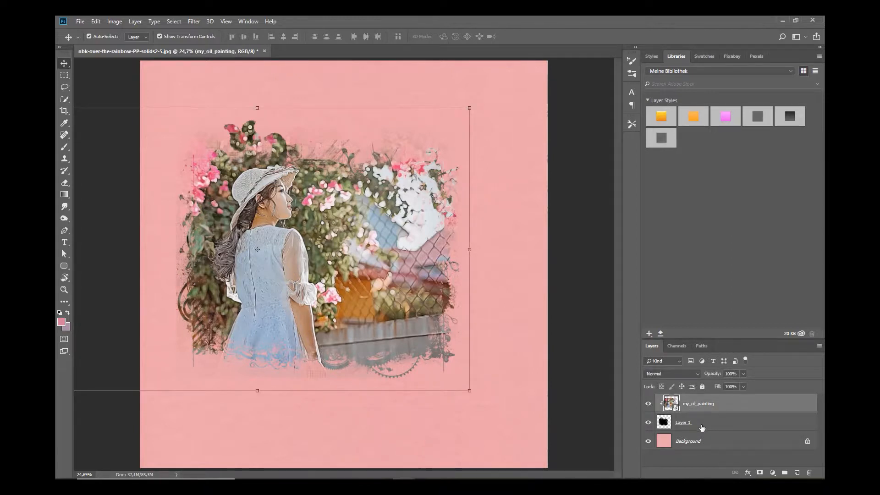
{"action": "left_click", "coordinate": [701, 424], "text": "shift"}
{"action": "key", "text": "ctrl+t"}
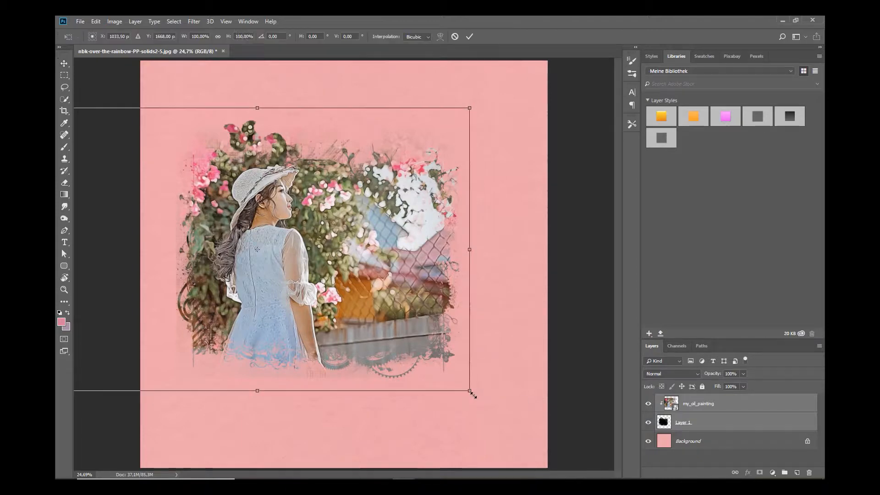
{"action": "mouse_move", "coordinate": [473, 394]}
{"action": "left_mouse_down"}
{"action": "mouse_move", "coordinate": [485, 362]}
{"action": "mouse_move", "coordinate": [512, 415]}
{"action": "mouse_move", "coordinate": [390, 284]}
{"action": "mouse_move", "coordinate": [558, 463]}
{"action": "mouse_move", "coordinate": [342, 319]}
{"action": "mouse_move", "coordinate": [491, 403]}
{"action": "mouse_move", "coordinate": [482, 399]}
{"action": "left_mouse_up"}
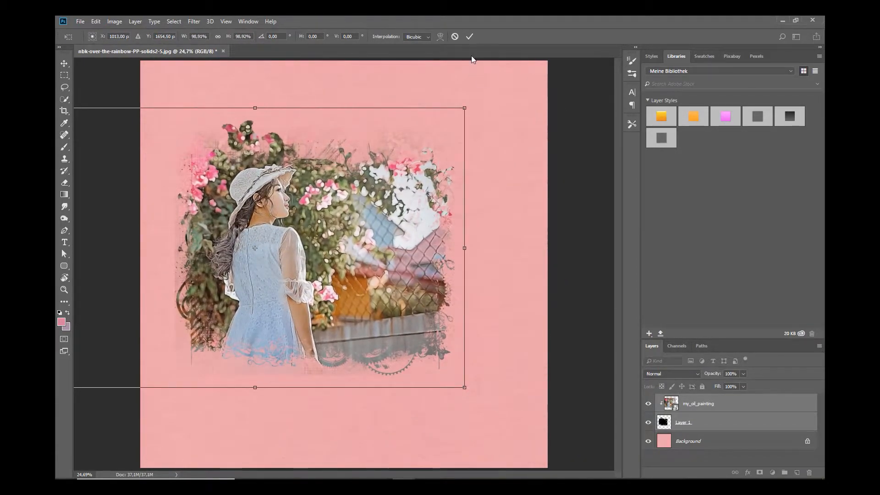
{"action": "left_click", "coordinate": [470, 36]}
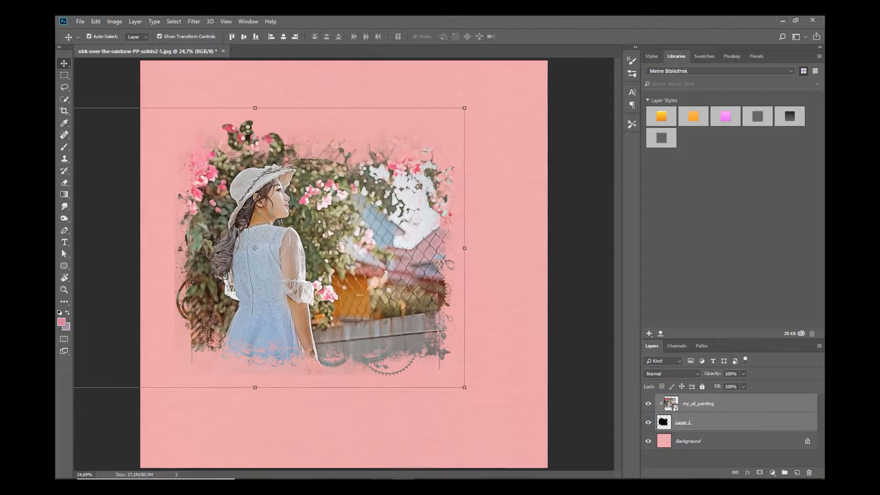
- Open nbk-OTR-masks-5.png from Bridge, copy its mask onto the right half of the pink paper and close the mask file
{"action": "key", "text": "alt+Tab"}
{"action": "left_click", "coordinate": [463, 122]}
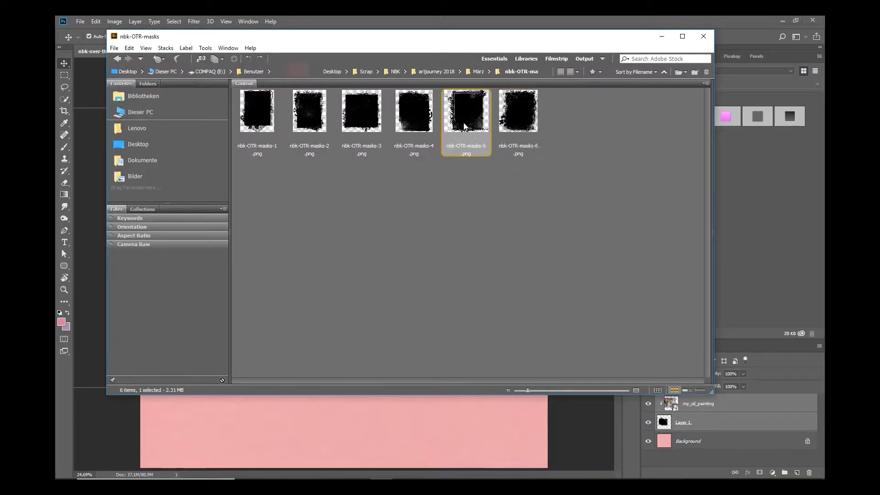
{"action": "double_click", "coordinate": [466, 121]}
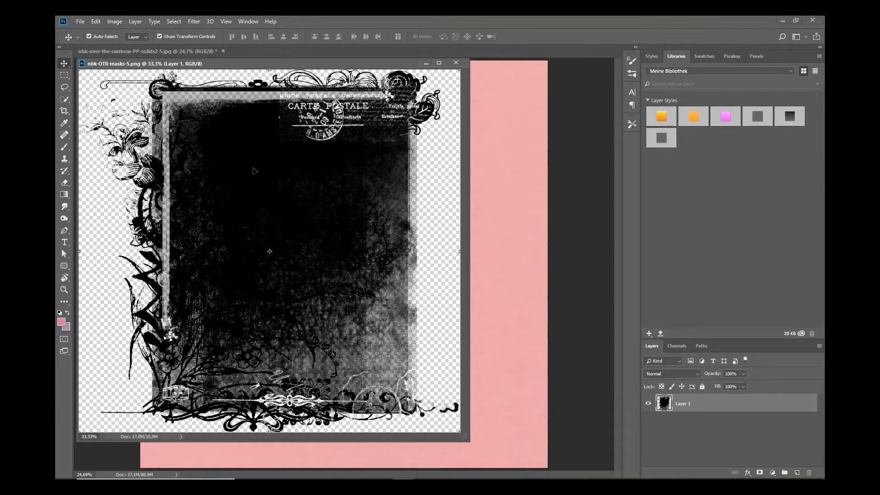
{"action": "left_click_drag", "start_coordinate": [253, 171], "coordinate": [410, 194]}
{"action": "left_click", "coordinate": [457, 62]}
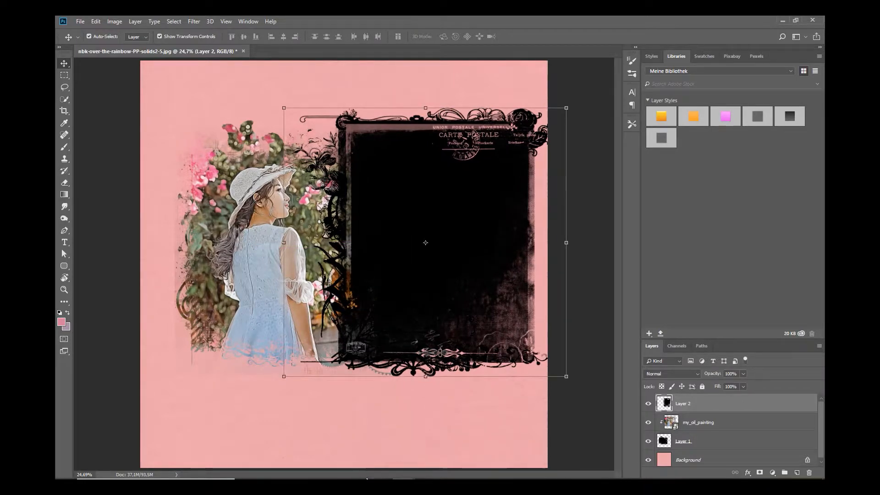
- Load nbk-OTR-Styles-Watercolor.asl from the nbk-OTR-PT-Styles-Watercolor folder in Bridge and display the style presets in Photoshop
{"action": "left_click", "coordinate": [368, 479]}
{"action": "left_click", "coordinate": [475, 70]}
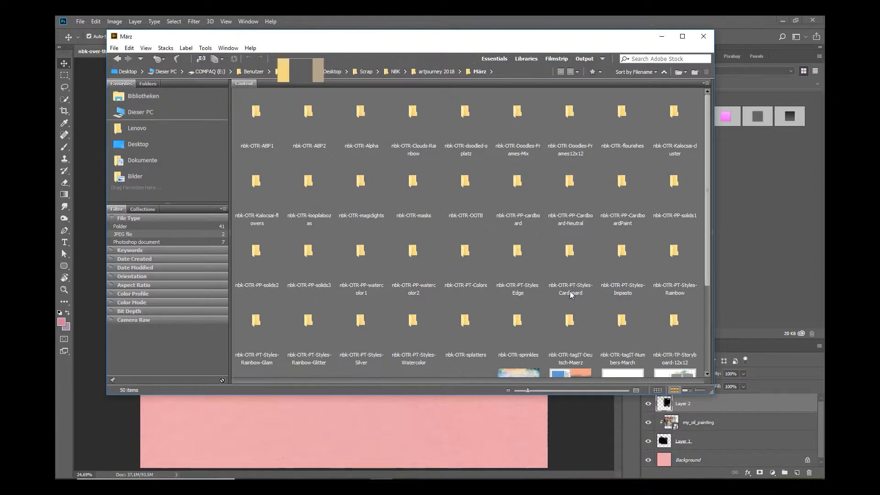
{"action": "scroll", "coordinate": [572, 295], "scroll_direction": "down", "scroll_amount": 1}
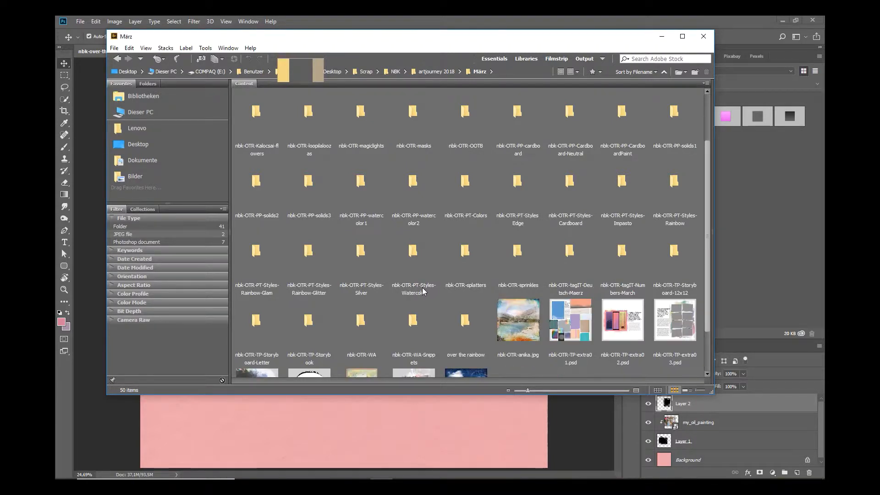
{"action": "double_click", "coordinate": [417, 259]}
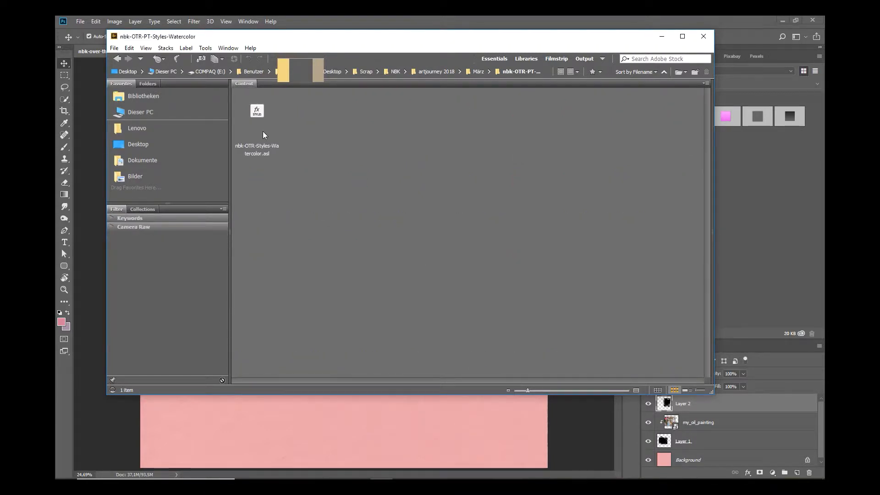
{"action": "left_click", "coordinate": [260, 118]}
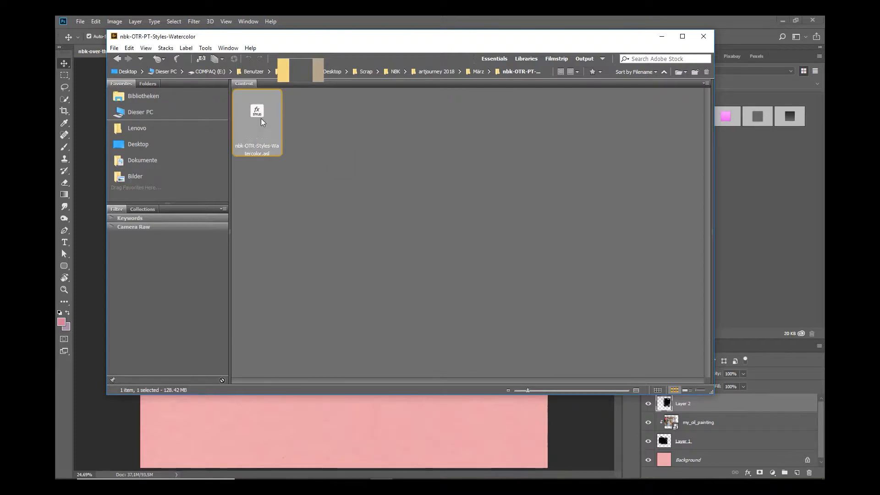
{"action": "double_click", "coordinate": [260, 118]}
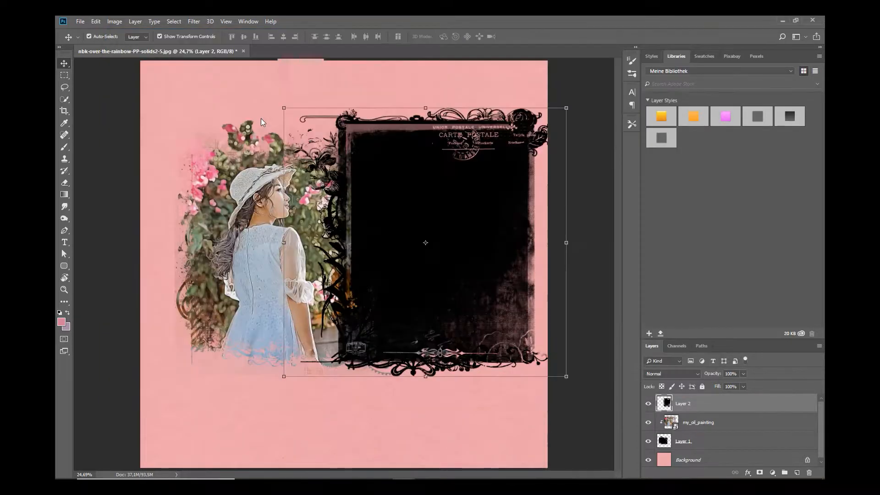
{"action": "left_click", "coordinate": [651, 54]}
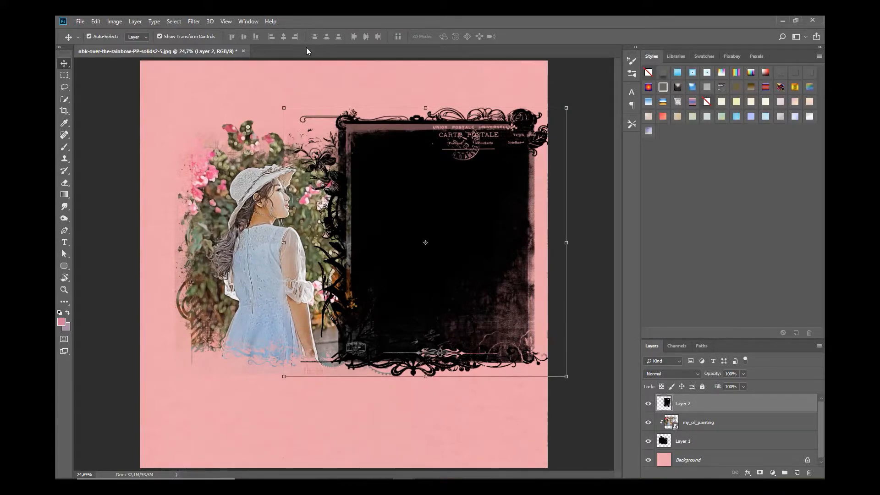
{"action": "left_click", "coordinate": [248, 21]}
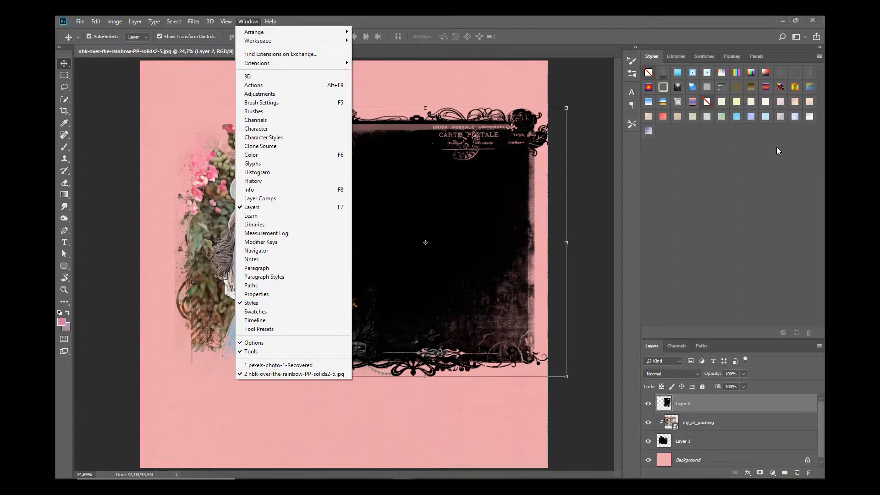
{"action": "left_click", "coordinate": [819, 56]}
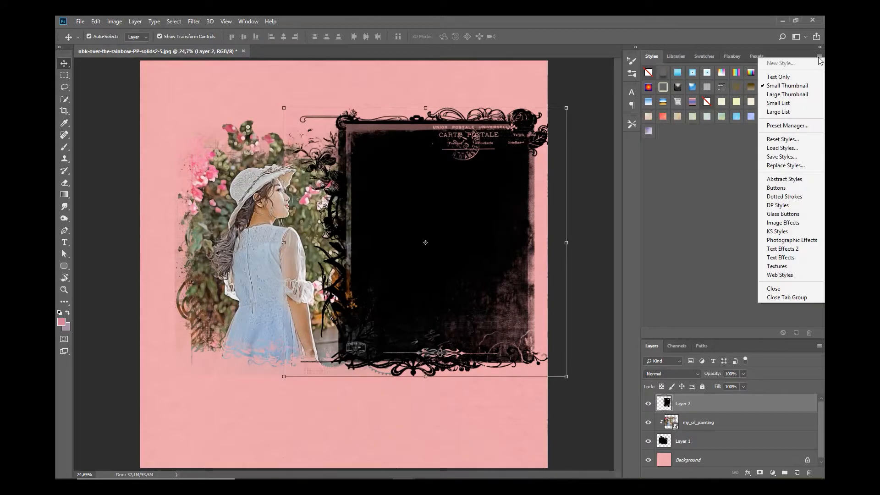
{"action": "left_click", "coordinate": [782, 148]}
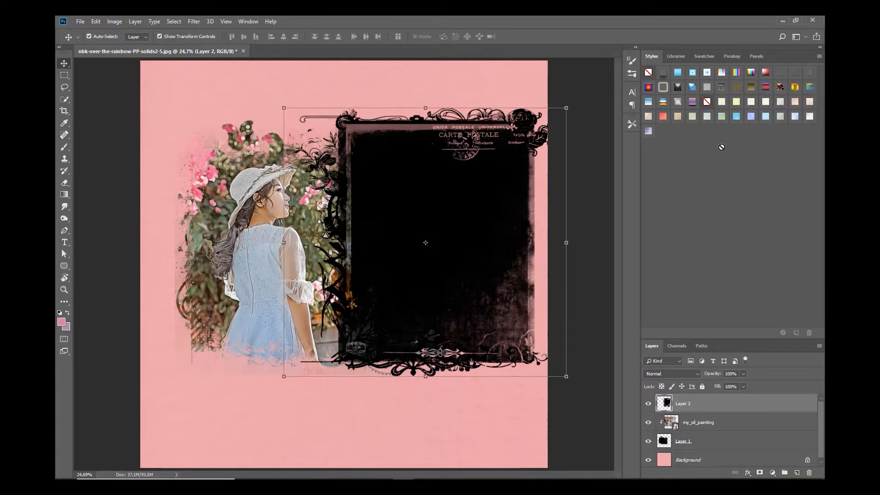
- Try several watercolor styles on Layer 2 and settle on the pale blue and violet one
{"action": "left_click", "coordinate": [708, 120]}
{"action": "left_click", "coordinate": [737, 119]}
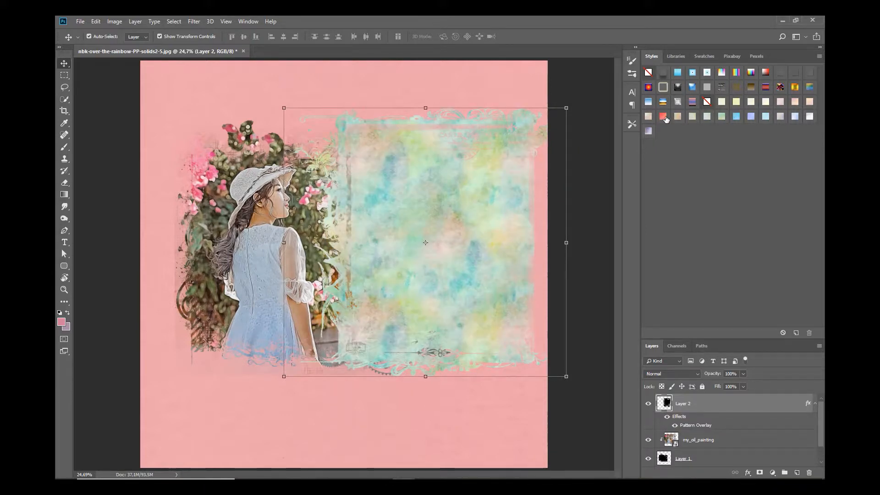
{"action": "left_click", "coordinate": [677, 118]}
{"action": "left_click", "coordinate": [692, 118]}
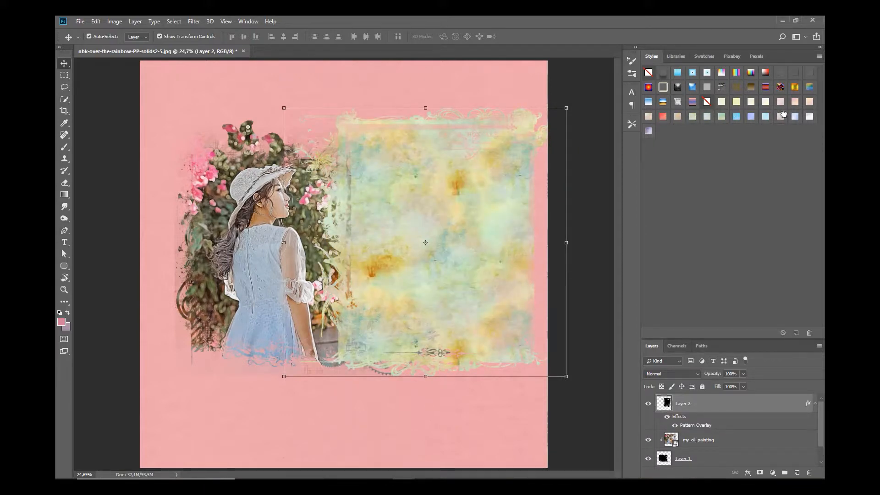
{"action": "left_click", "coordinate": [796, 116]}
{"action": "left_click", "coordinate": [780, 101]}
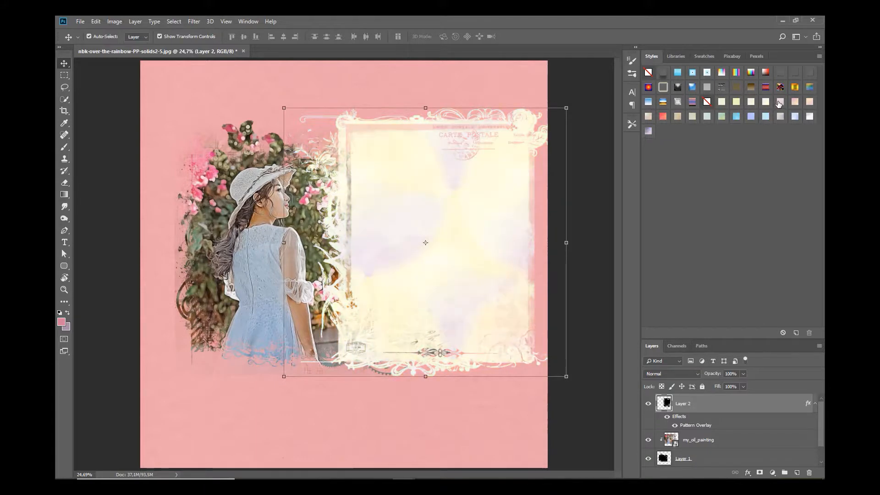
{"action": "left_click", "coordinate": [810, 101]}
{"action": "left_click", "coordinate": [796, 117]}
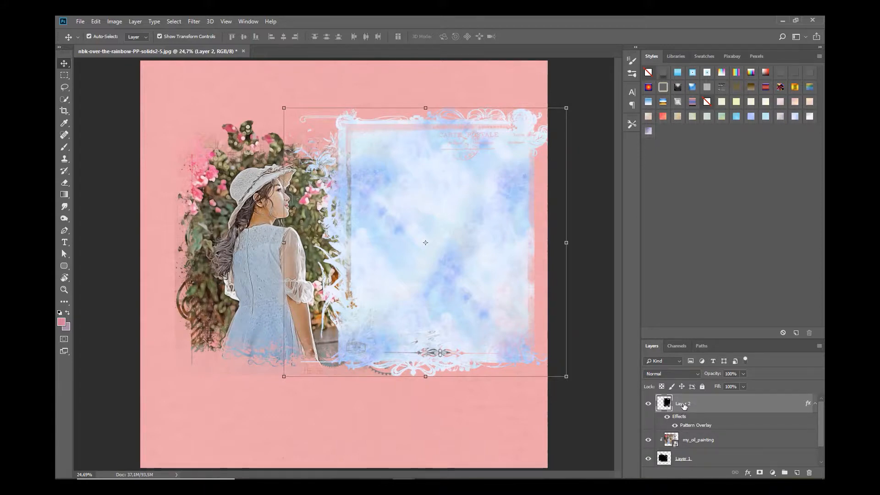
- Place Layer 2 directly above the Background, below Layer 1, and move it behind the left part of the photo
{"action": "left_click_drag", "start_coordinate": [684, 413], "coordinate": [679, 446]}
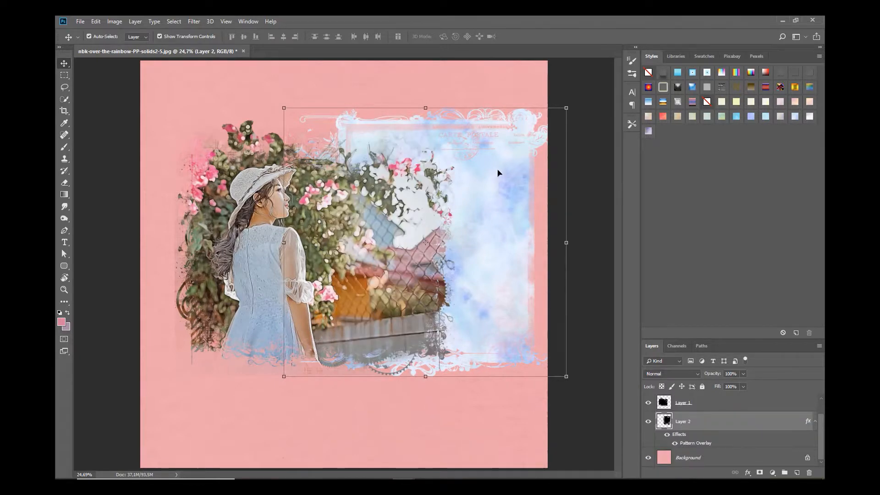
{"action": "left_click_drag", "start_coordinate": [497, 174], "coordinate": [324, 172]}
{"action": "left_click", "coordinate": [351, 414]}
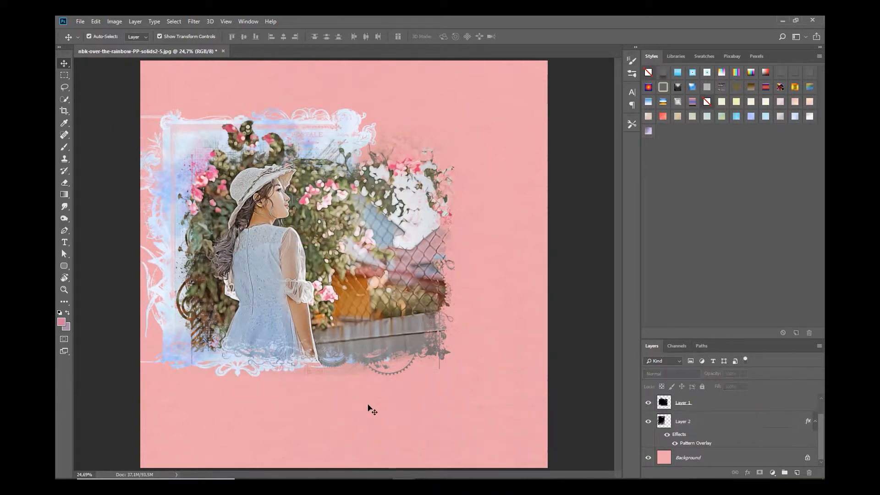
- Open nbk-OTR-masks-2.png from Bridge, copy its mask onto the right side of the pink paper and close the mask file
{"action": "left_click", "coordinate": [382, 484]}
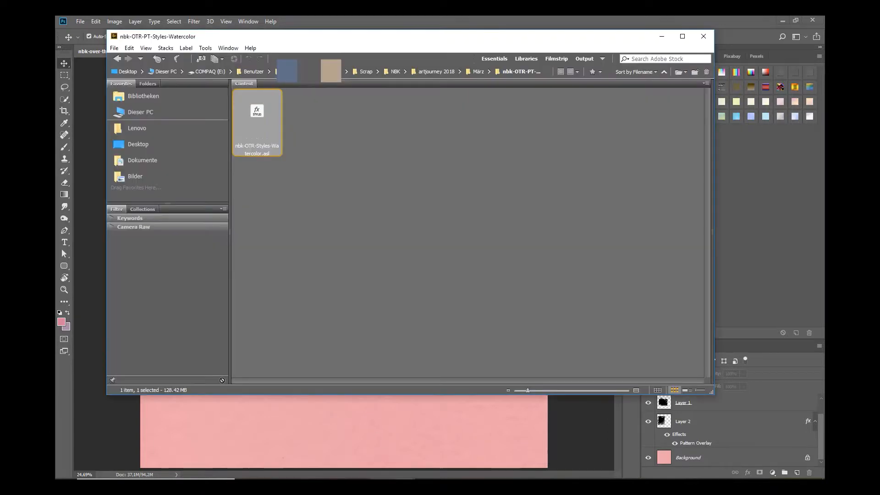
{"action": "left_click", "coordinate": [478, 72]}
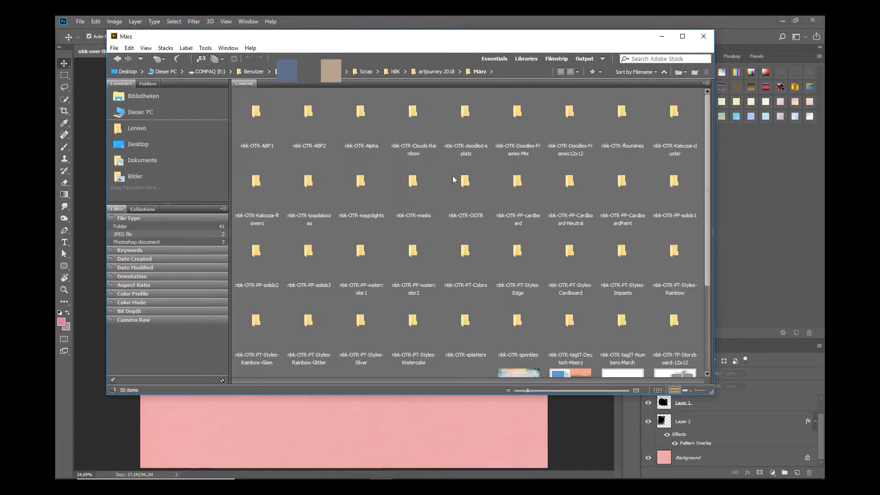
{"action": "double_click", "coordinate": [430, 183]}
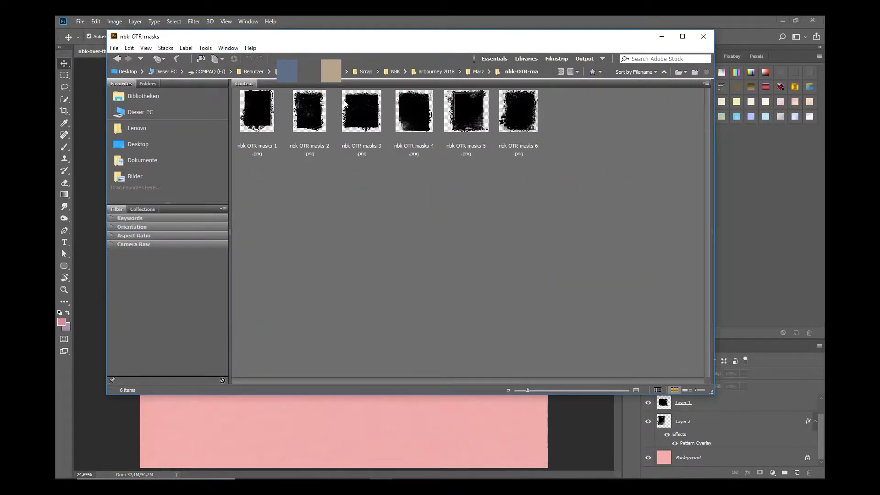
{"action": "left_click", "coordinate": [306, 111]}
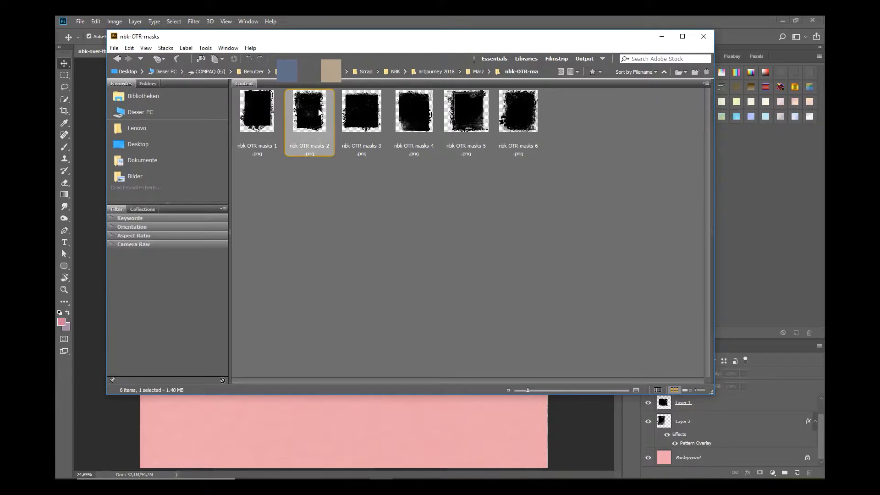
{"action": "double_click", "coordinate": [319, 111]}
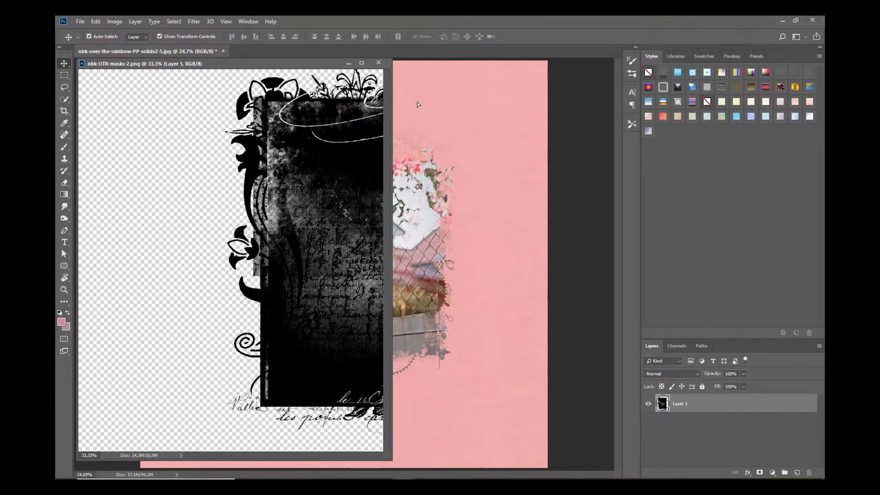
{"action": "left_click_drag", "start_coordinate": [418, 102], "coordinate": [470, 111]}
{"action": "left_click", "coordinate": [378, 63]}
{"action": "left_click_drag", "start_coordinate": [435, 221], "coordinate": [443, 243]}
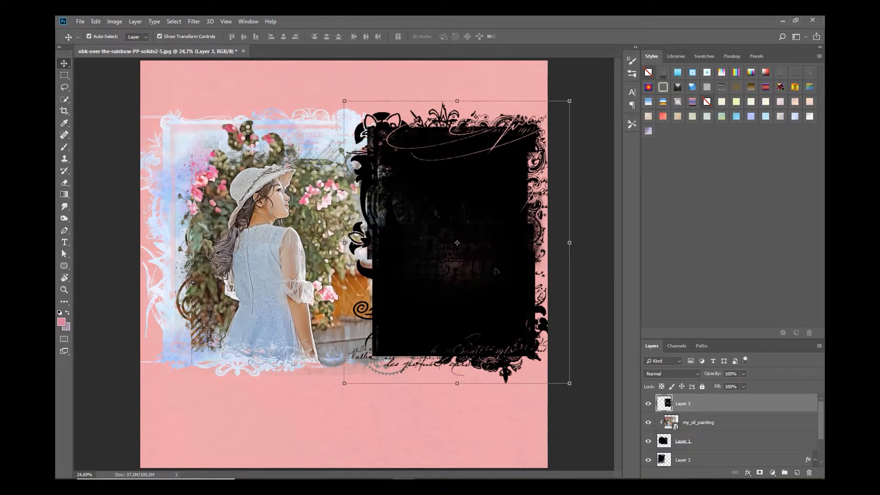
- Browse the watercolor paper folders in Bridge and open nbk-OTR-PP-watercolor1-8.jpg from the nbk-OTR-PP-watercolor1 folder
{"action": "left_click", "coordinate": [382, 486]}
{"action": "left_click", "coordinate": [478, 72]}
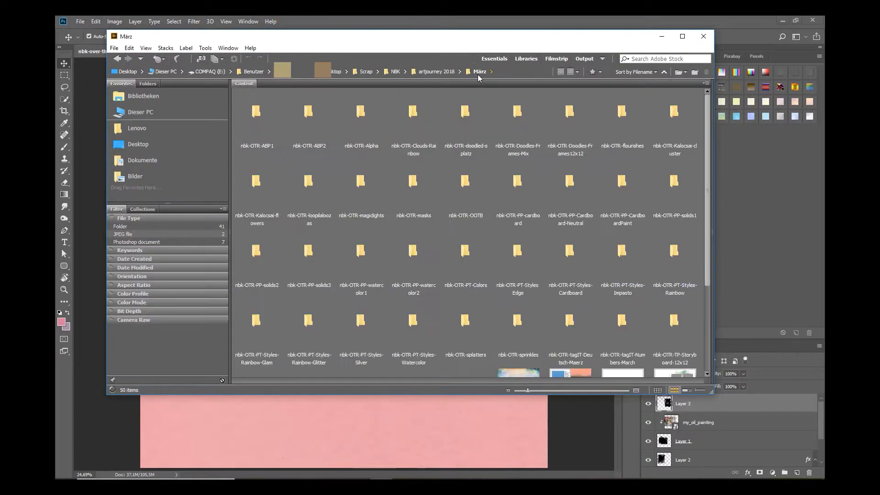
{"action": "double_click", "coordinate": [413, 255]}
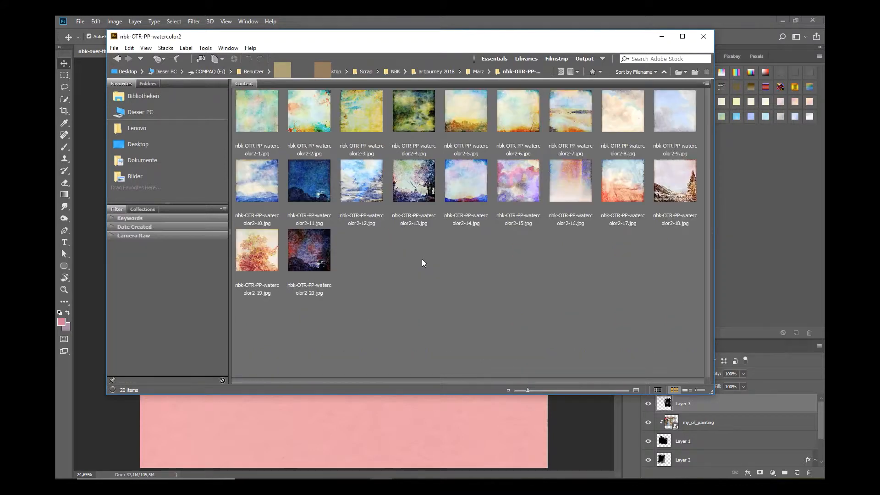
{"action": "left_click", "coordinate": [472, 73]}
{"action": "double_click", "coordinate": [366, 257]}
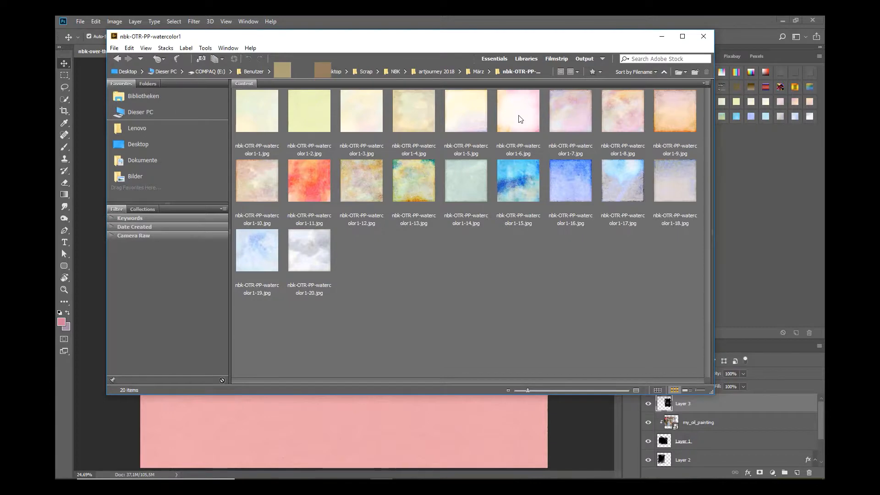
{"action": "left_click", "coordinate": [606, 122]}
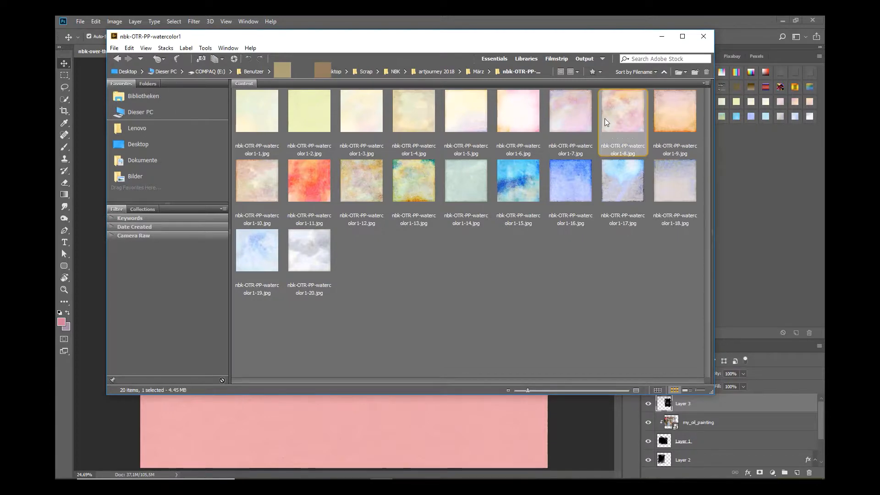
{"action": "double_click", "coordinate": [604, 118]}
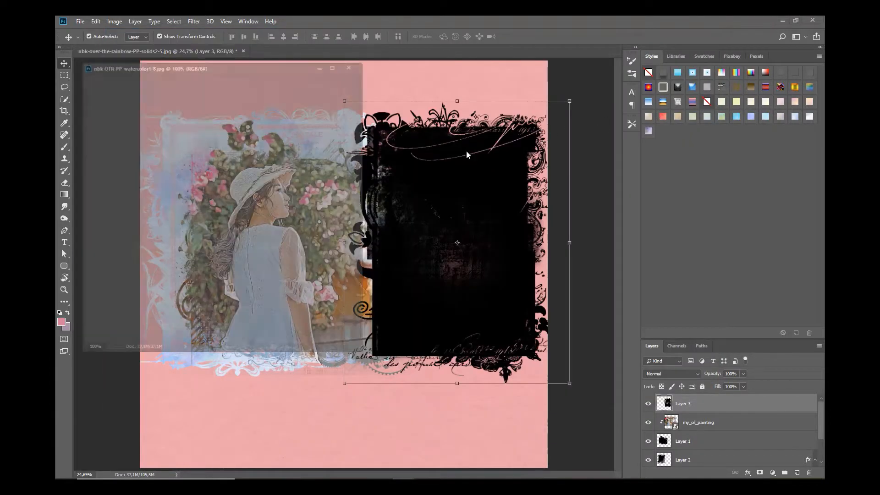
- Copy the watercolor paper into the page above Layer 3, close its file and clip the paper to the Layer 3 mask
{"action": "left_click_drag", "start_coordinate": [261, 173], "coordinate": [385, 139]}
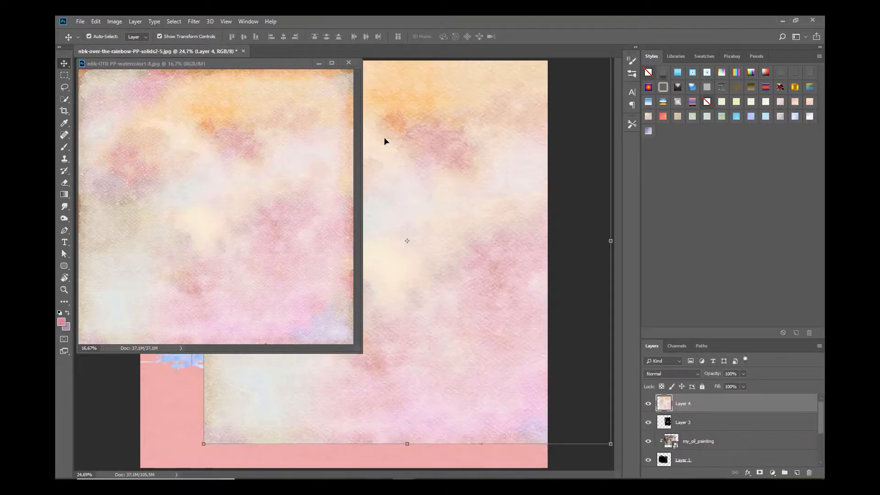
{"action": "left_click", "coordinate": [349, 63]}
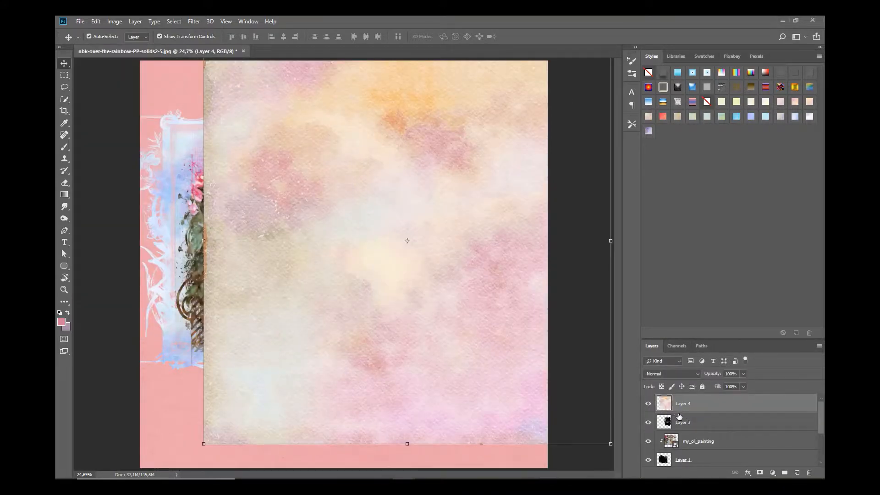
{"action": "left_click", "coordinate": [683, 415], "text": "alt"}
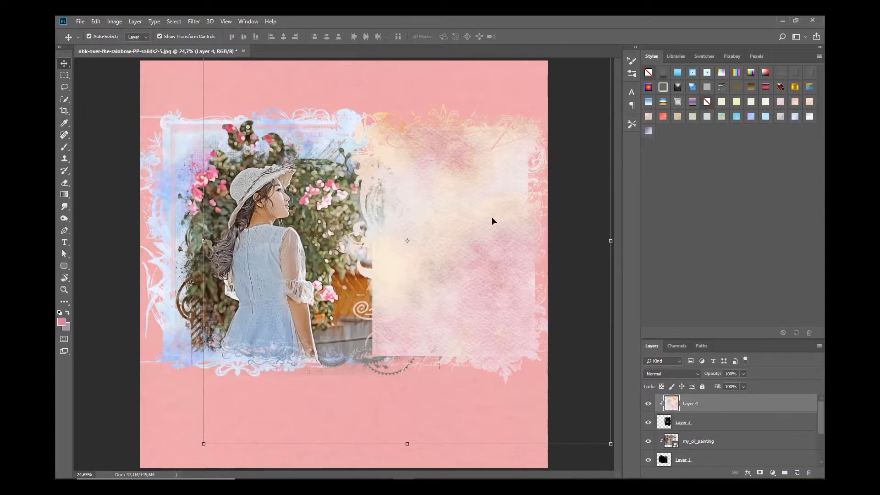
- Scale the clipped watercolor paper to 69.72% and position it so it covers the whole Layer 3 mask
{"action": "left_click_drag", "start_coordinate": [203, 445], "coordinate": [289, 359]}
{"action": "left_click_drag", "start_coordinate": [413, 238], "coordinate": [412, 288]}
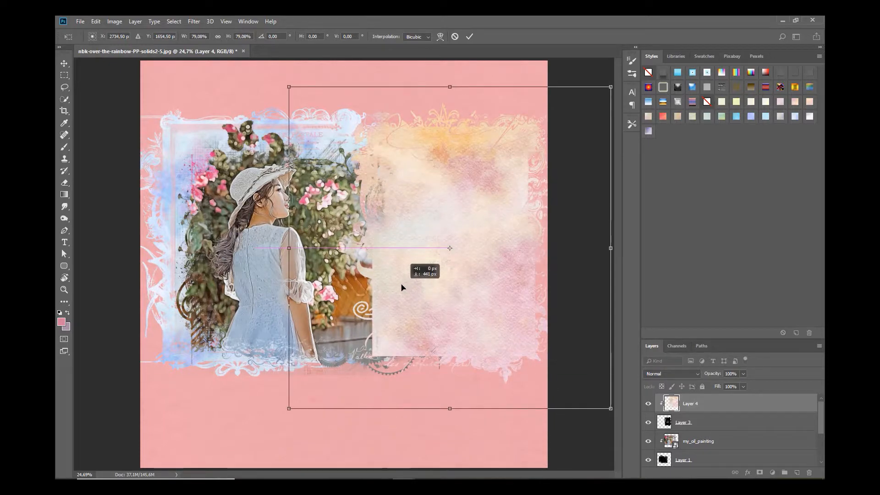
{"action": "left_click_drag", "start_coordinate": [289, 409], "coordinate": [322, 375]}
{"action": "left_click_drag", "start_coordinate": [456, 194], "coordinate": [446, 204]}
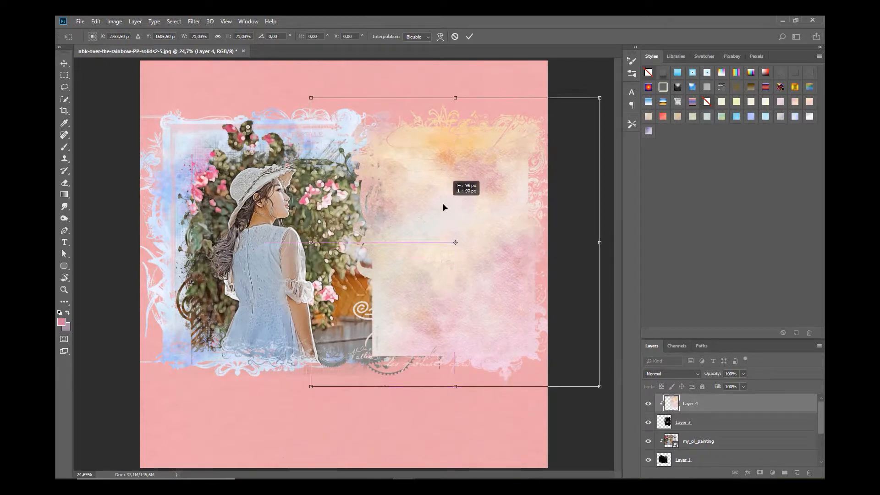
{"action": "left_click_drag", "start_coordinate": [598, 387], "coordinate": [583, 371]}
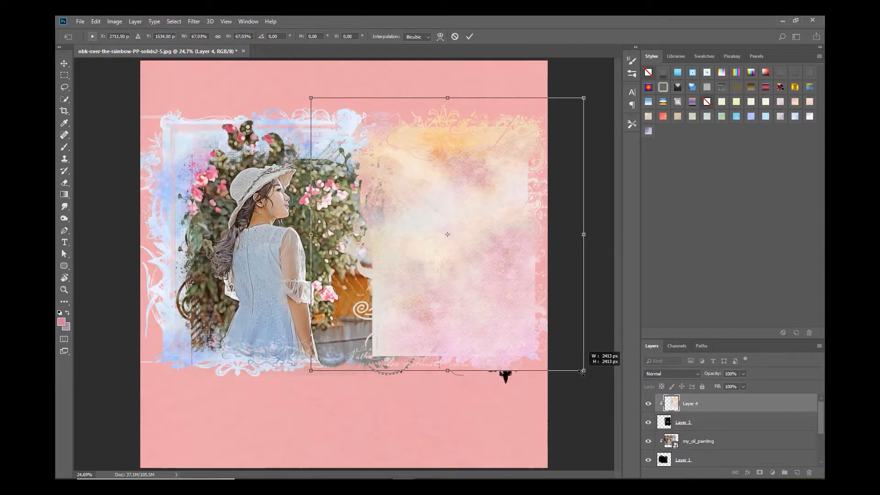
{"action": "left_click_drag", "start_coordinate": [470, 178], "coordinate": [473, 186]}
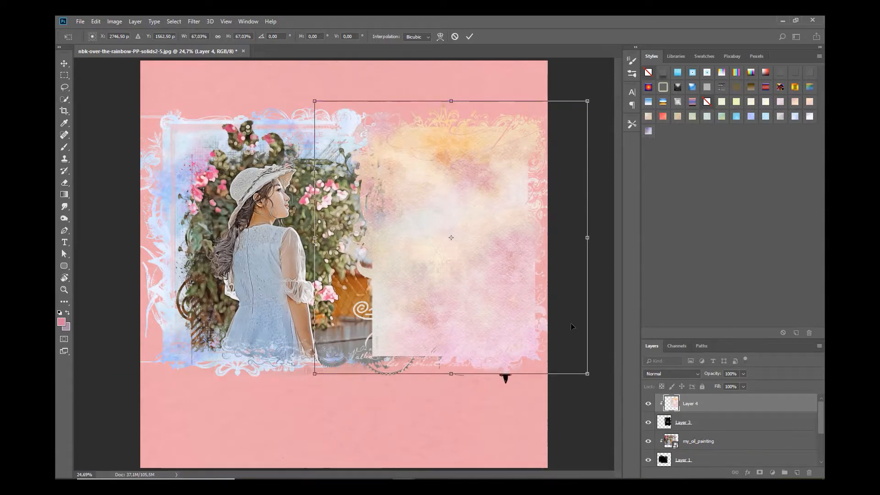
{"action": "left_click_drag", "start_coordinate": [588, 378], "coordinate": [599, 387]}
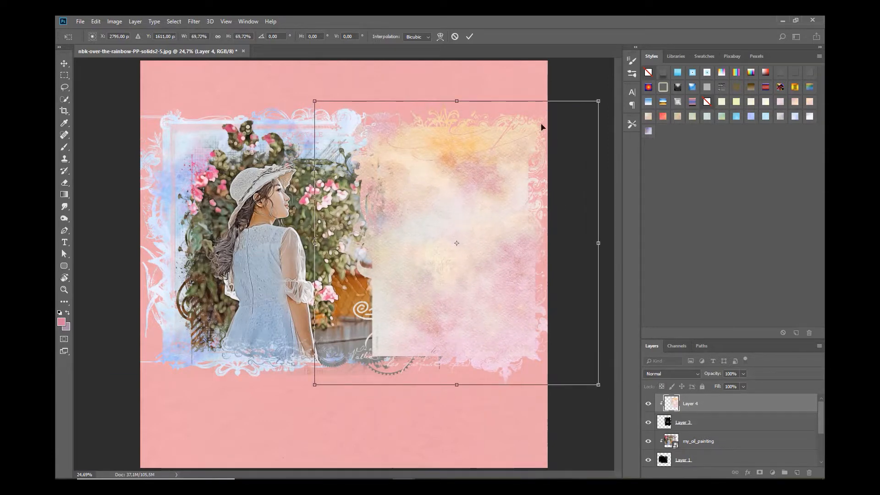
{"action": "left_click", "coordinate": [469, 37]}
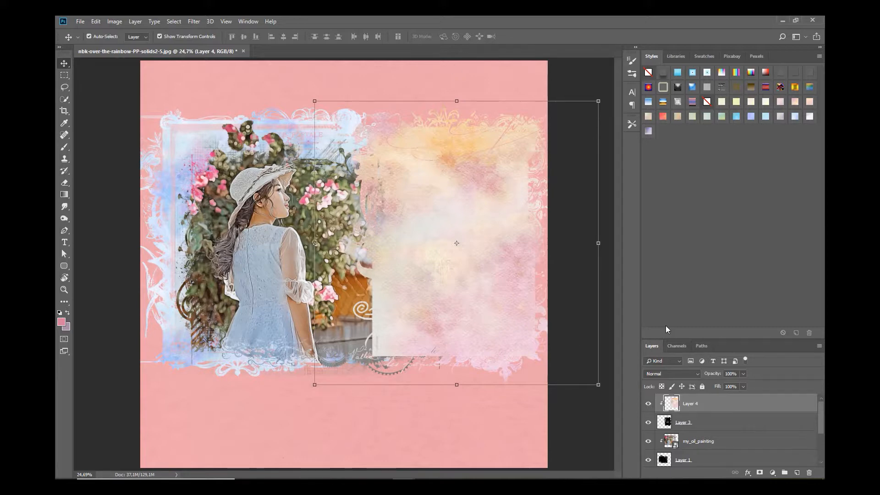
- Place Layer 3 and Layer 4 together directly above the Background and nudge them slightly to the right
{"action": "left_click", "coordinate": [699, 422]}
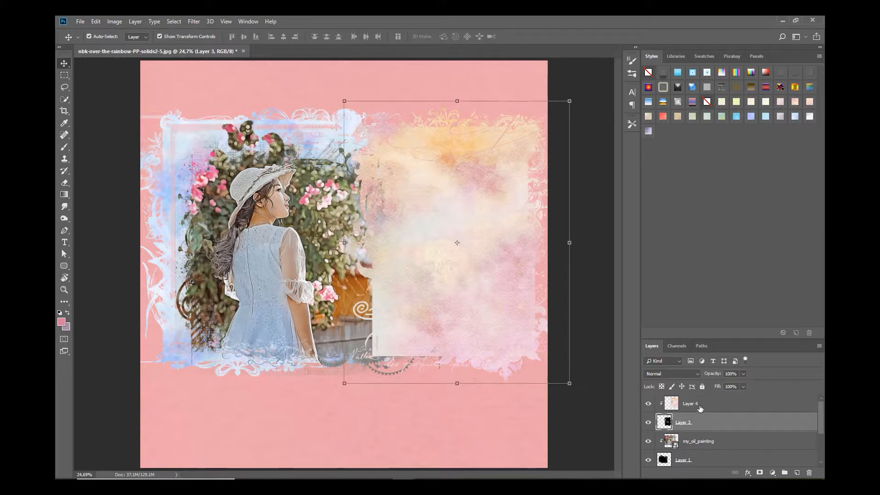
{"action": "left_click", "coordinate": [700, 408], "text": "shift"}
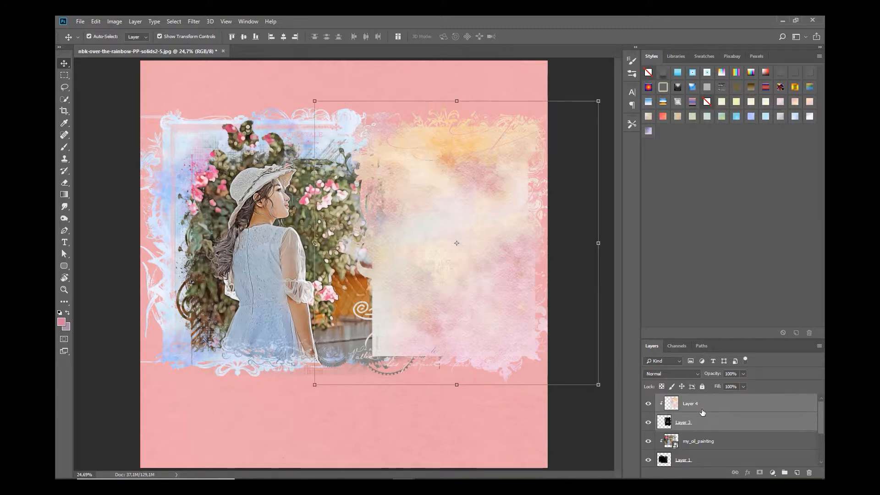
{"action": "left_click_drag", "start_coordinate": [702, 411], "coordinate": [701, 446]}
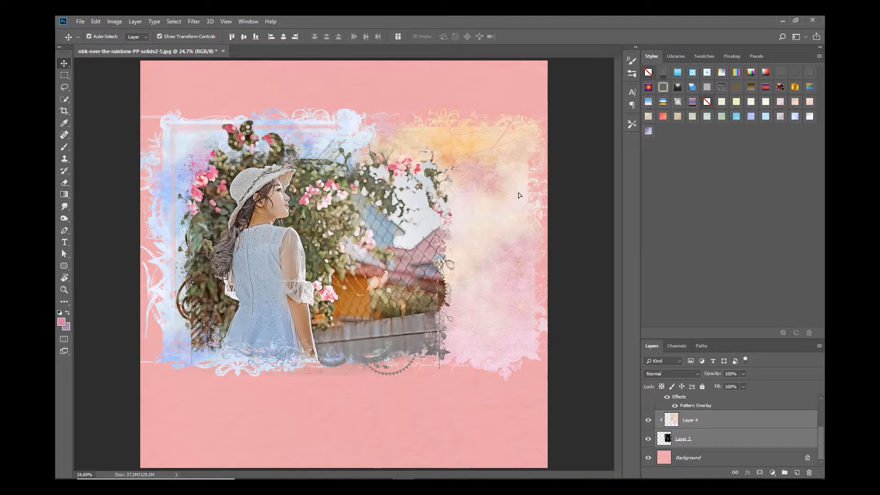
{"action": "mouse_move", "coordinate": [519, 195]}
{"action": "left_mouse_down"}
{"action": "mouse_move", "coordinate": [513, 189]}
{"action": "mouse_move", "coordinate": [529, 198]}
{"action": "mouse_move", "coordinate": [522, 194]}
{"action": "left_mouse_up"}
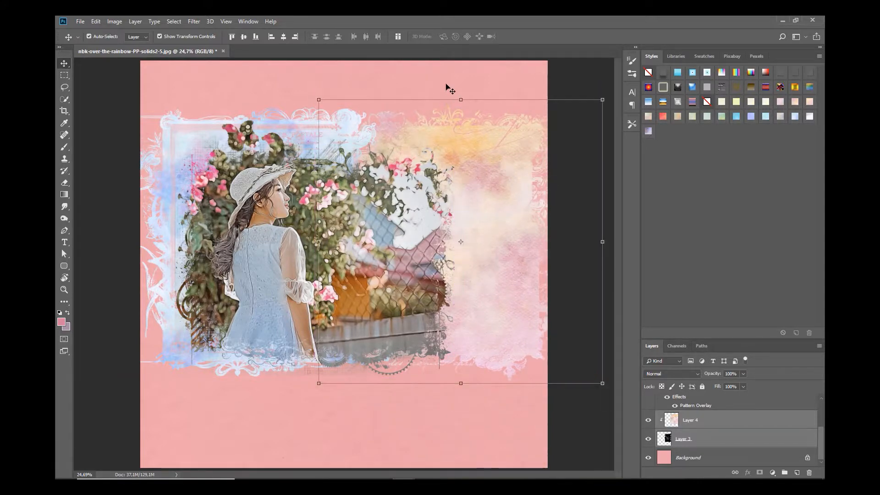
{"action": "left_click", "coordinate": [450, 89]}
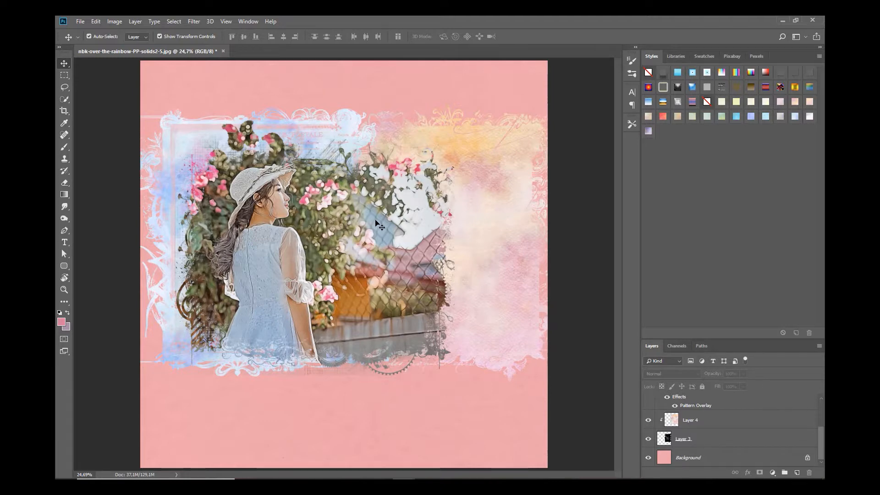
- Convert my_oil_painting and its Layer 1 mask into a single smart object
{"action": "scroll", "coordinate": [730, 454], "scroll_direction": "up", "scroll_amount": 3}
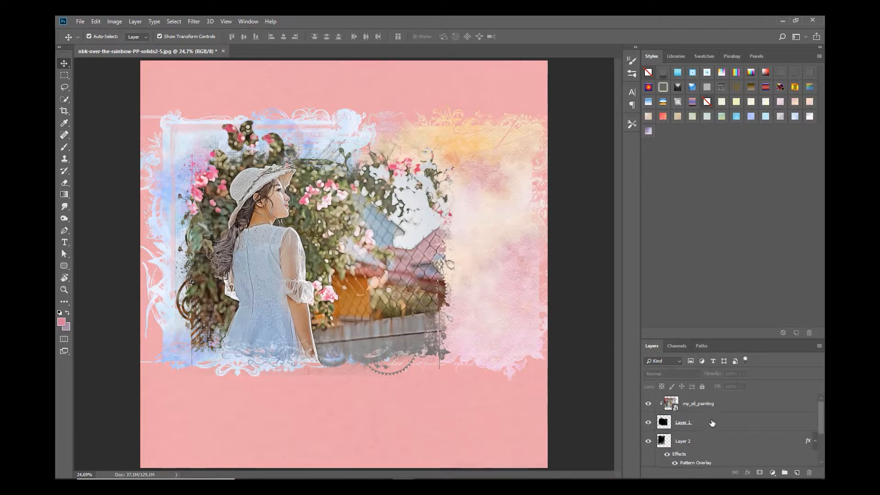
{"action": "left_click", "coordinate": [695, 409]}
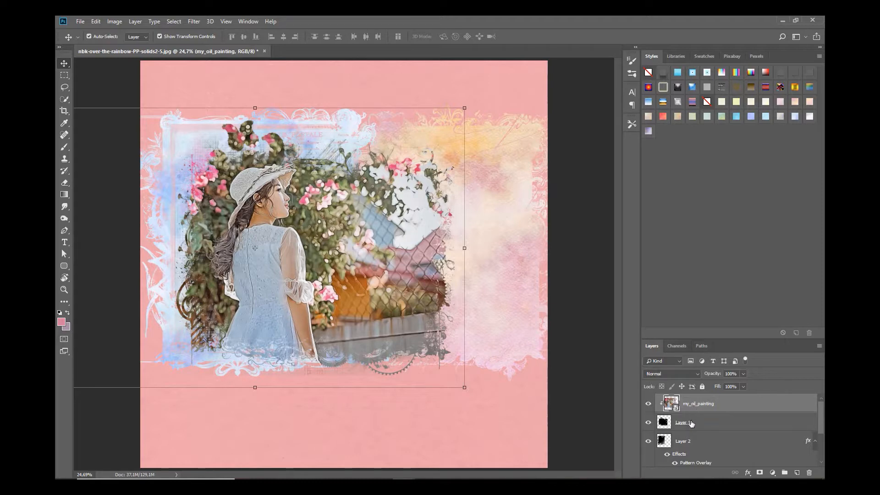
{"action": "left_click", "coordinate": [692, 423], "text": "shift"}
{"action": "right_click", "coordinate": [692, 425]}
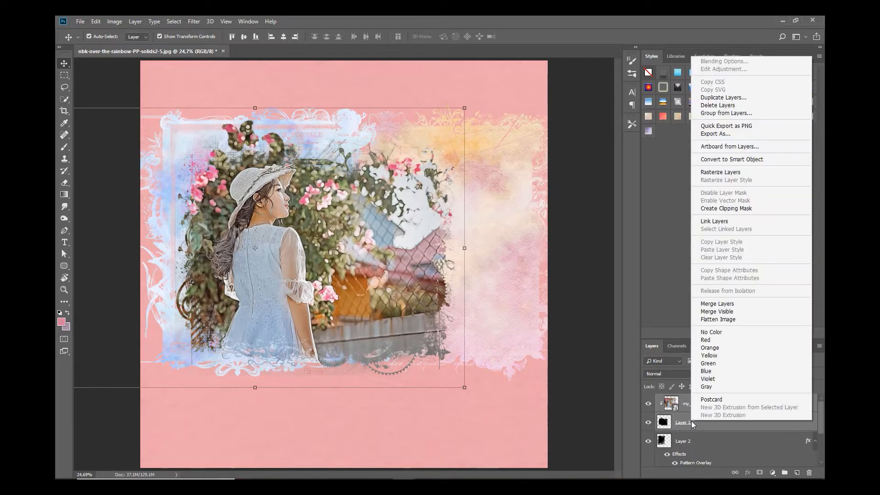
{"action": "left_click", "coordinate": [763, 160]}
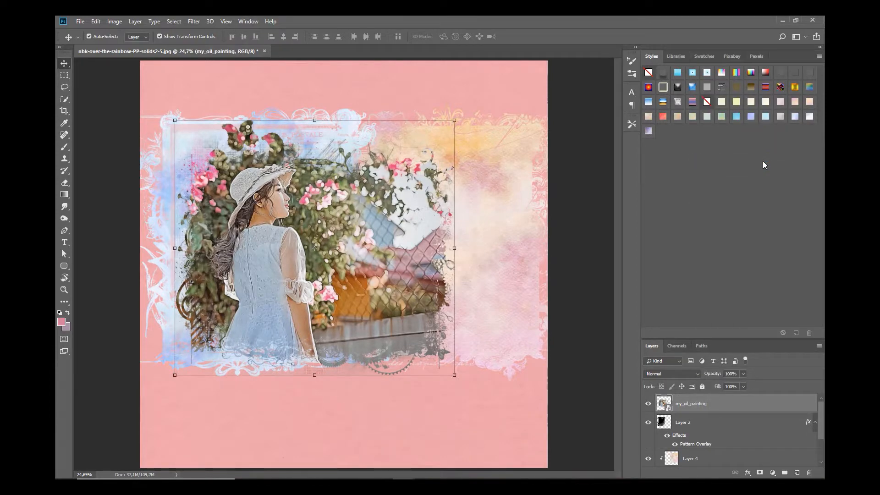
- Add a layer mask to my_oil_painting and set the Gradient tool to a black-to-transparent gradient
{"action": "left_click", "coordinate": [760, 473]}
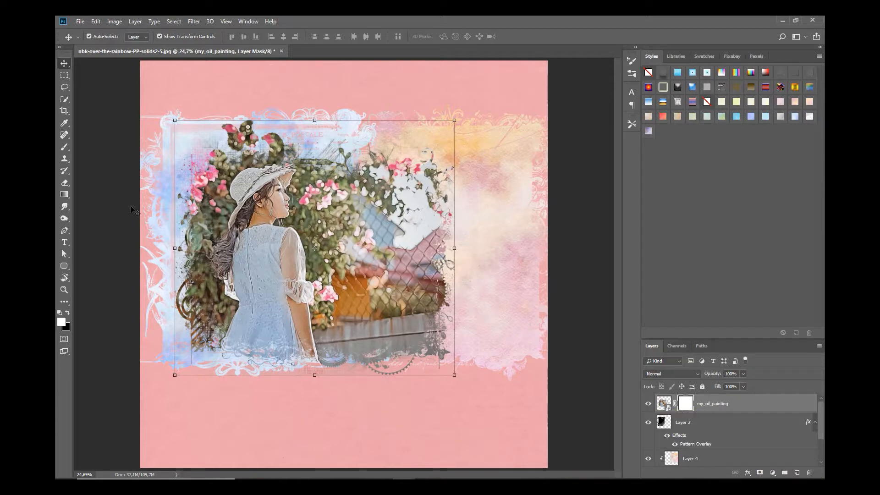
{"action": "left_click", "coordinate": [65, 197]}
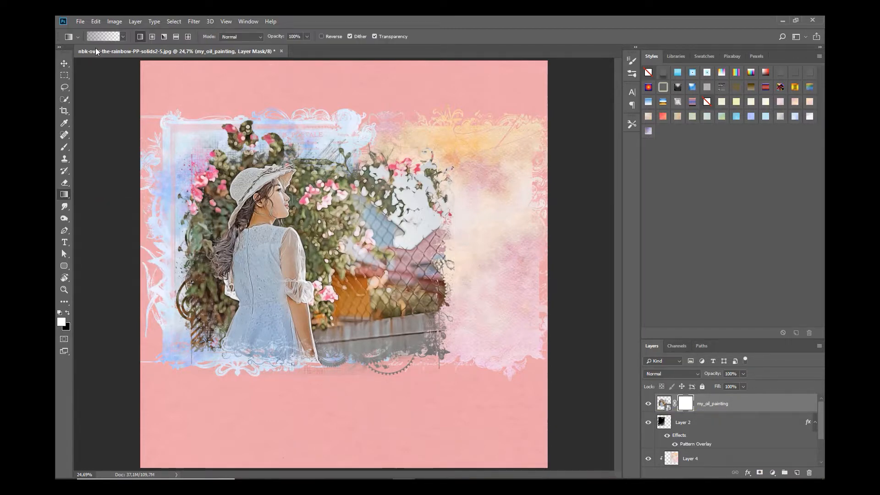
{"action": "left_click", "coordinate": [99, 37]}
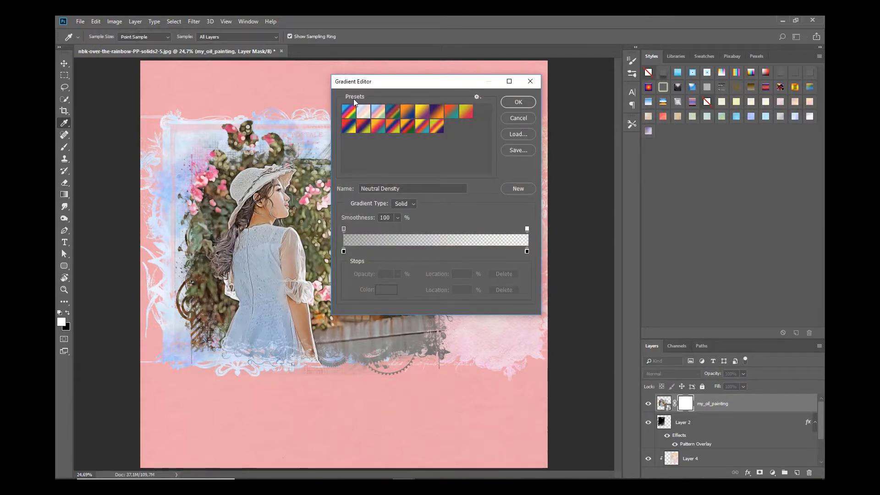
{"action": "left_click", "coordinate": [344, 251]}
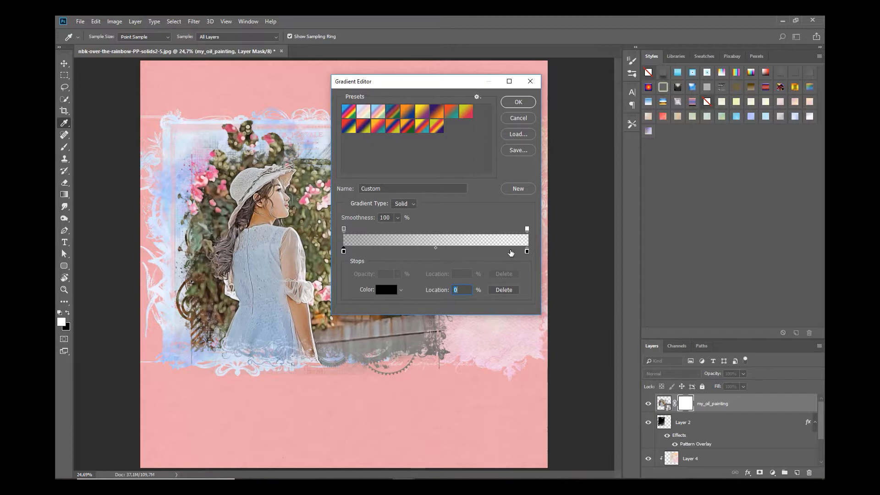
{"action": "left_click", "coordinate": [527, 251]}
{"action": "left_click", "coordinate": [518, 102]}
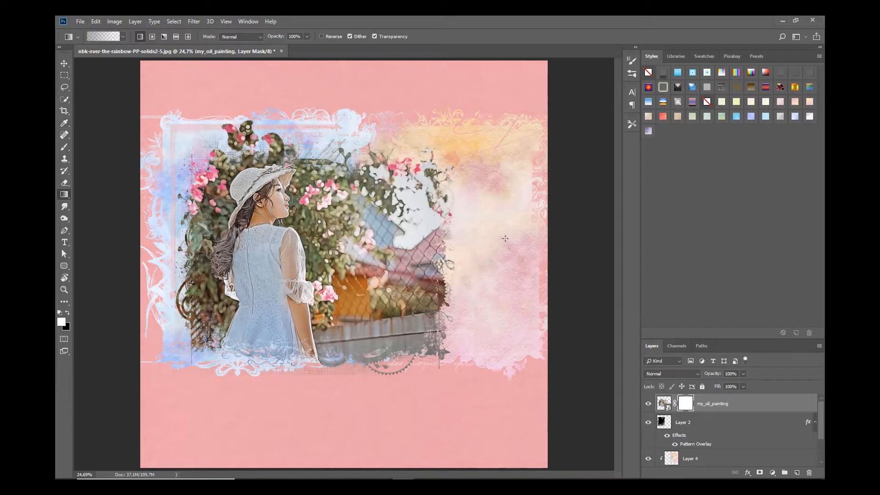
- Draw several horizontal gradients on the layer mask, from right to left, to fade out the right part of the photo
{"action": "left_click_drag", "start_coordinate": [494, 237], "coordinate": [138, 235]}
{"action": "left_click_drag", "start_coordinate": [476, 234], "coordinate": [359, 233]}
{"action": "left_click_drag", "start_coordinate": [447, 229], "coordinate": [317, 220]}
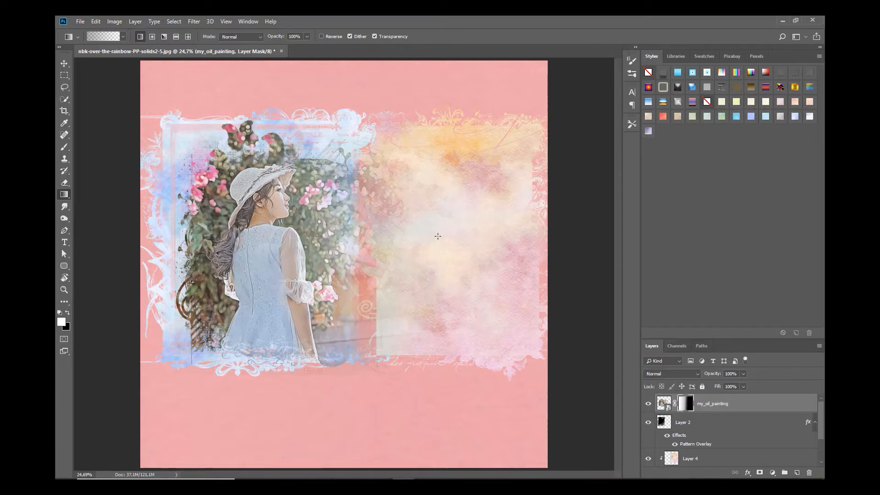
{"action": "left_click_drag", "start_coordinate": [478, 263], "coordinate": [245, 253]}
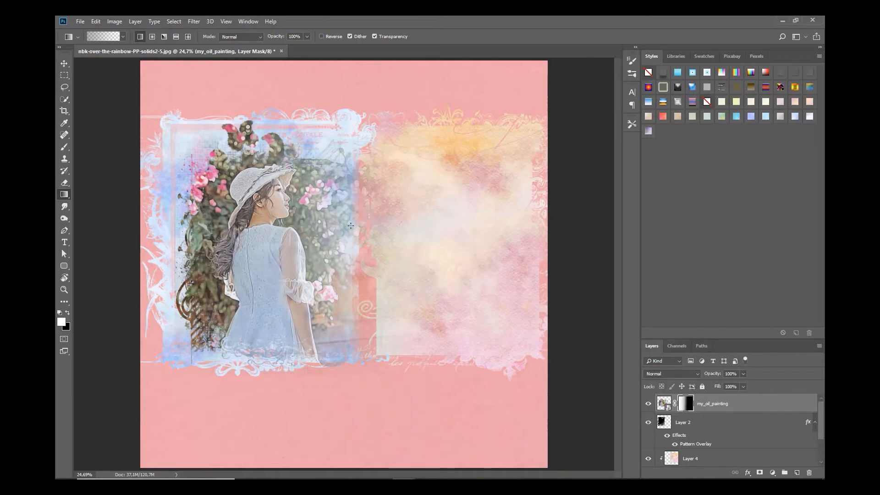
- Try a left-to-right gradient on the photo's layer mask and undo it
{"action": "left_click_drag", "start_coordinate": [351, 226], "coordinate": [422, 226]}
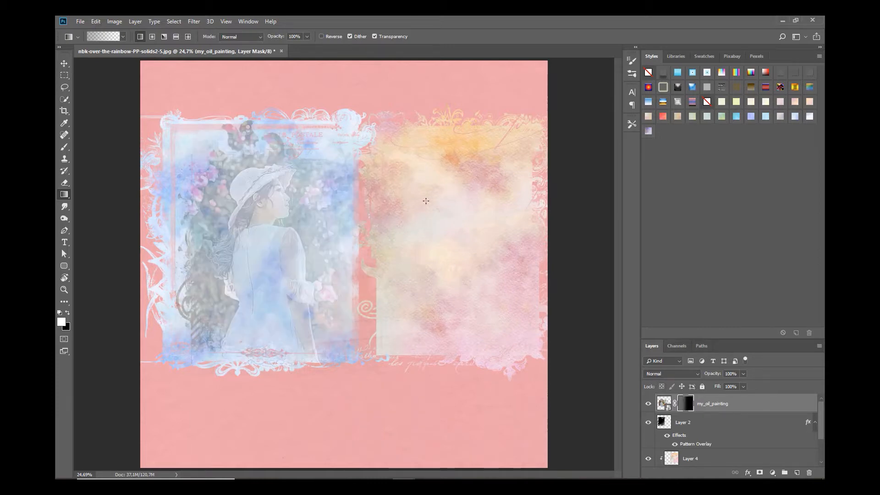
{"action": "left_click", "coordinate": [96, 21]}
{"action": "left_click", "coordinate": [106, 32]}
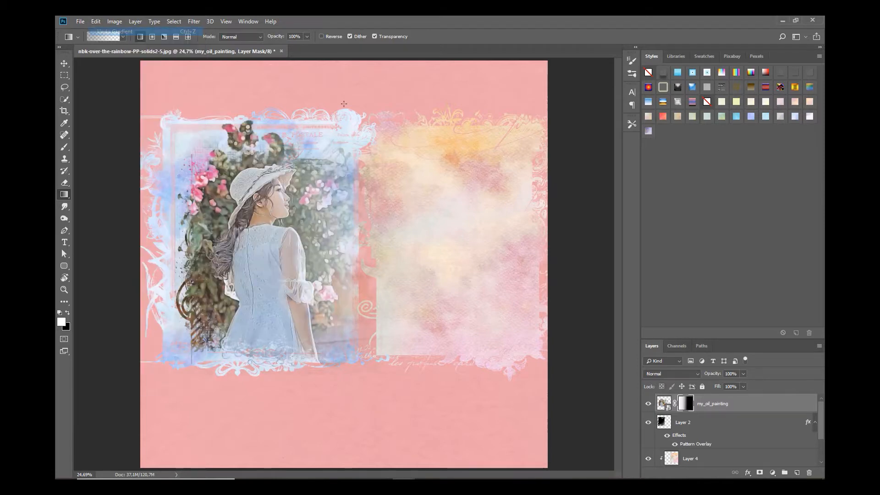
- Move Layer 3 and its clipped watercolor paper left, so they tuck behind the faded edge of the photo
{"action": "left_click", "coordinate": [67, 64]}
{"action": "left_click", "coordinate": [489, 221]}
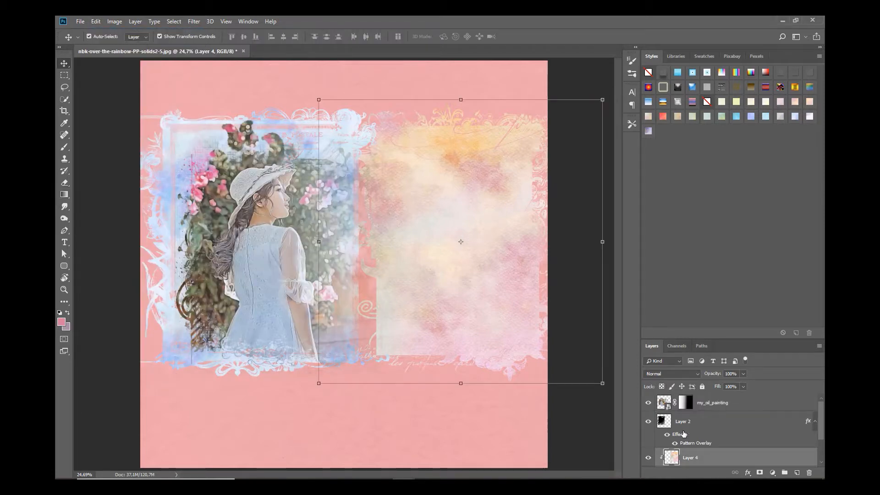
{"action": "left_click_drag", "start_coordinate": [478, 221], "coordinate": [449, 220]}
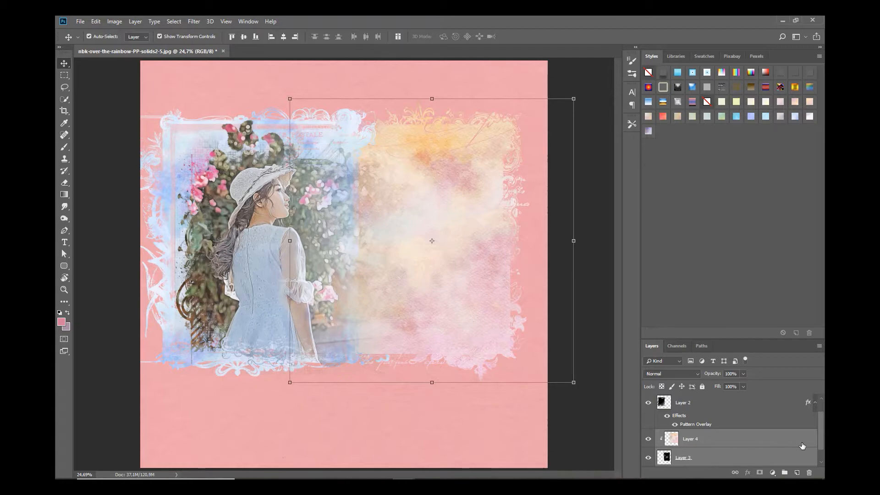
- Select all layers from my_oil_painting down to Layer 3 and shift them slightly right to centre them on the page
{"action": "mouse_move", "coordinate": [824, 438]}
{"action": "left_mouse_down"}
{"action": "mouse_move", "coordinate": [823, 424]}
{"action": "mouse_move", "coordinate": [824, 454]}
{"action": "left_mouse_up"}
{"action": "left_click", "coordinate": [756, 409]}
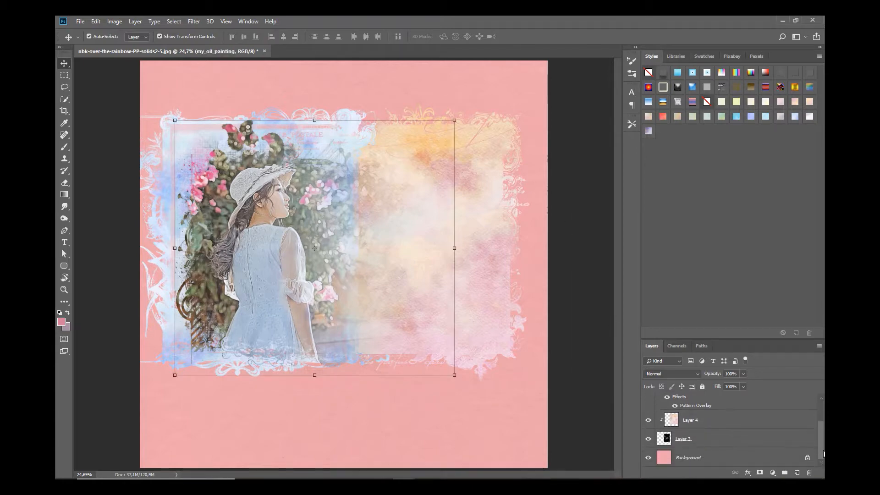
{"action": "left_click", "coordinate": [712, 446], "text": "shift"}
{"action": "mouse_move", "coordinate": [298, 202]}
{"action": "left_mouse_down"}
{"action": "mouse_move", "coordinate": [338, 208]}
{"action": "mouse_move", "coordinate": [302, 204]}
{"action": "mouse_move", "coordinate": [313, 204]}
{"action": "left_mouse_up"}
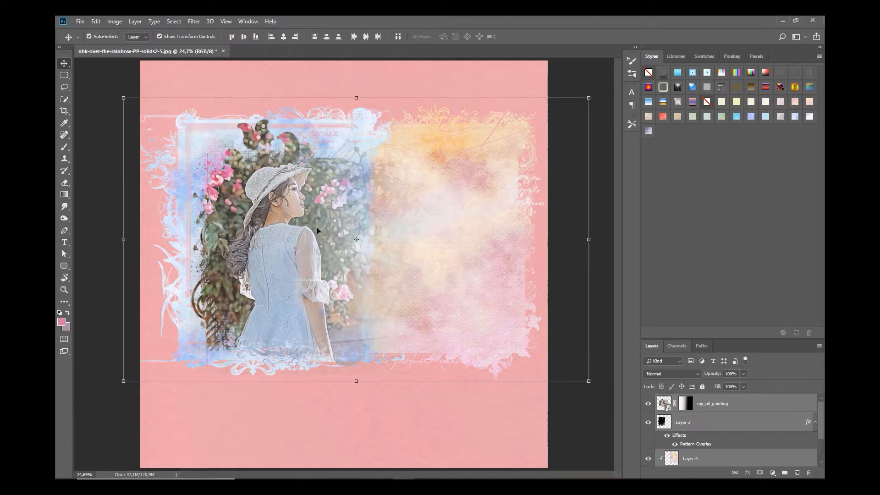
{"action": "left_click", "coordinate": [396, 413]}
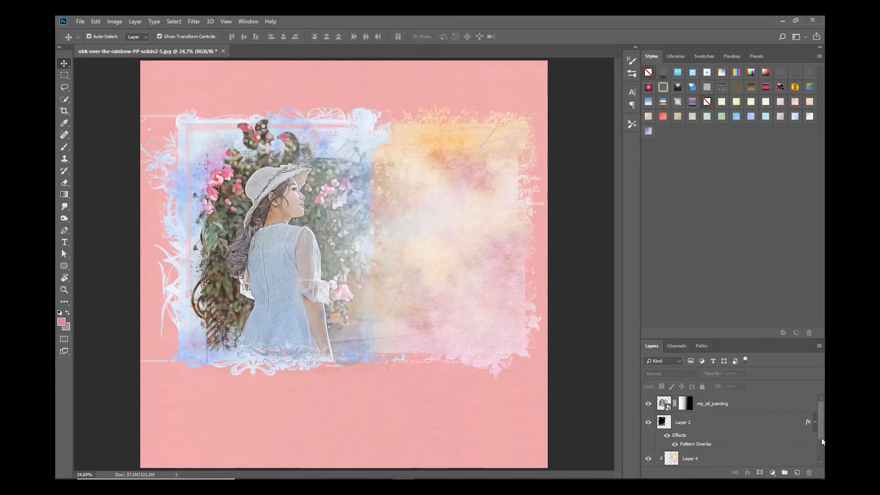
{"action": "scroll", "coordinate": [822, 438], "scroll_direction": "down", "scroll_amount": 2}
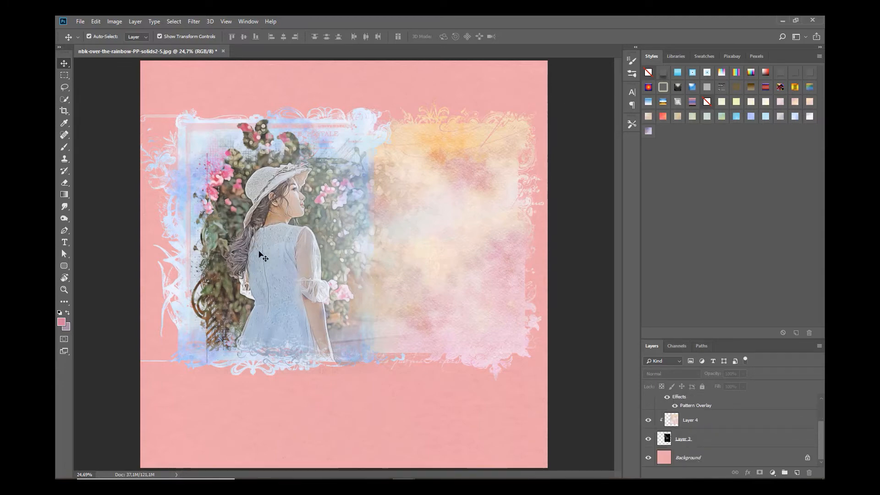
{"action": "scroll", "coordinate": [821, 437], "scroll_direction": "up", "scroll_amount": 1}
{"action": "scroll", "coordinate": [821, 437], "scroll_direction": "up", "scroll_amount": 1}
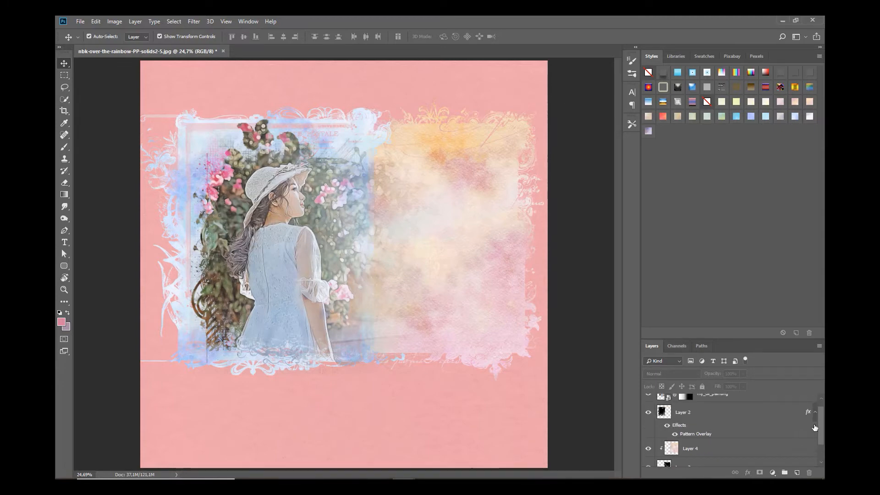